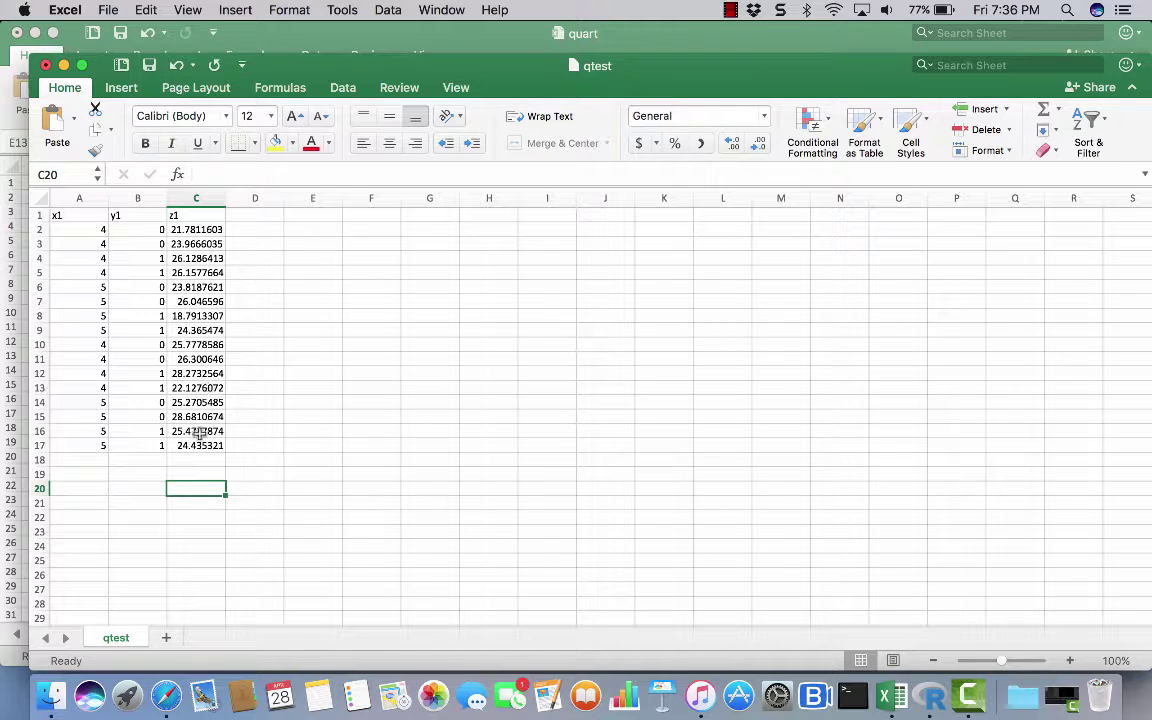
Step: Enter the heading a1 in cell E1
click(302, 217)
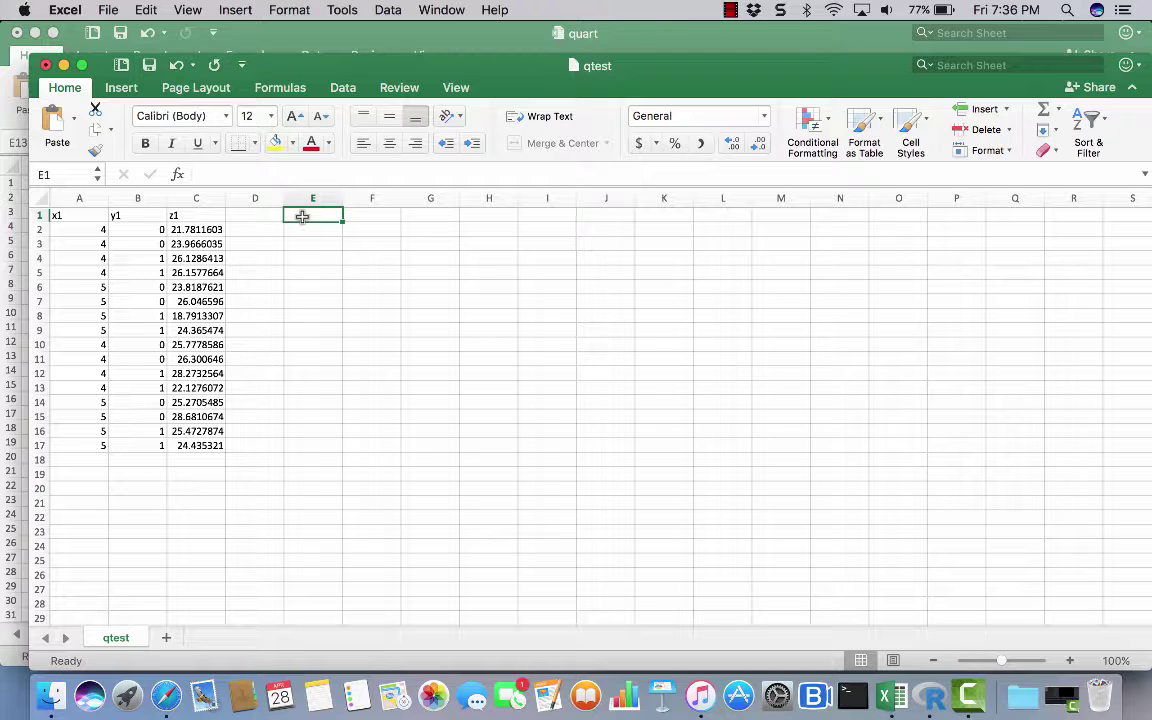
text(a1)
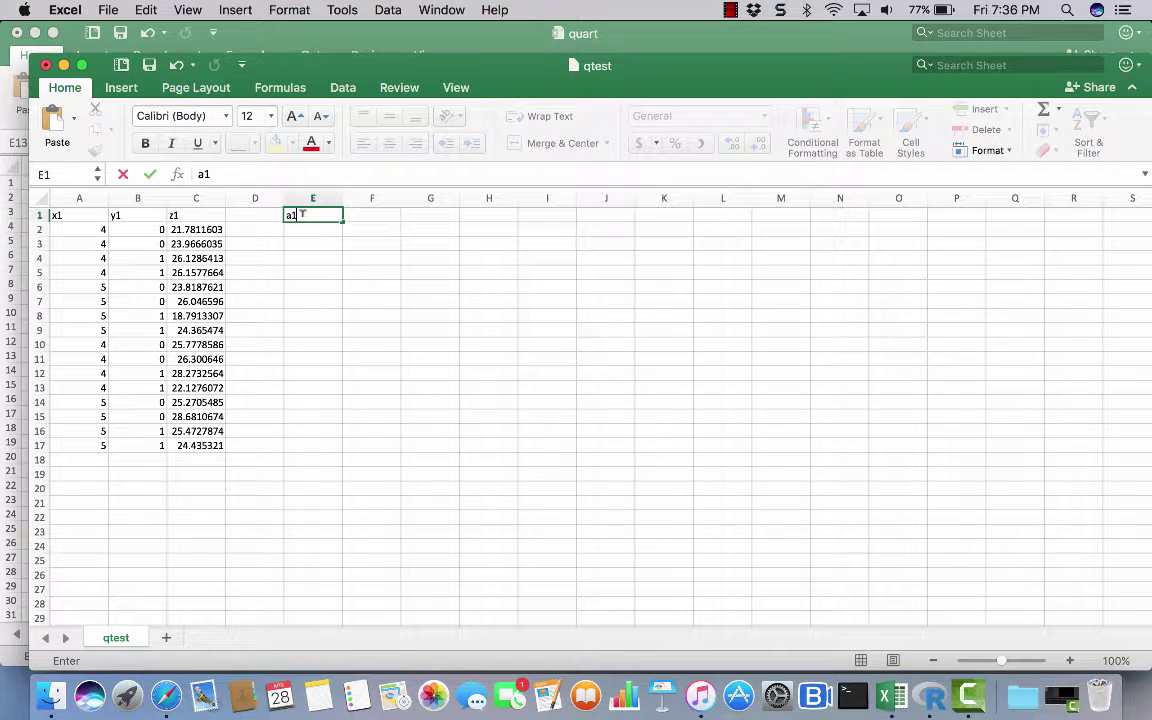
key(Return)
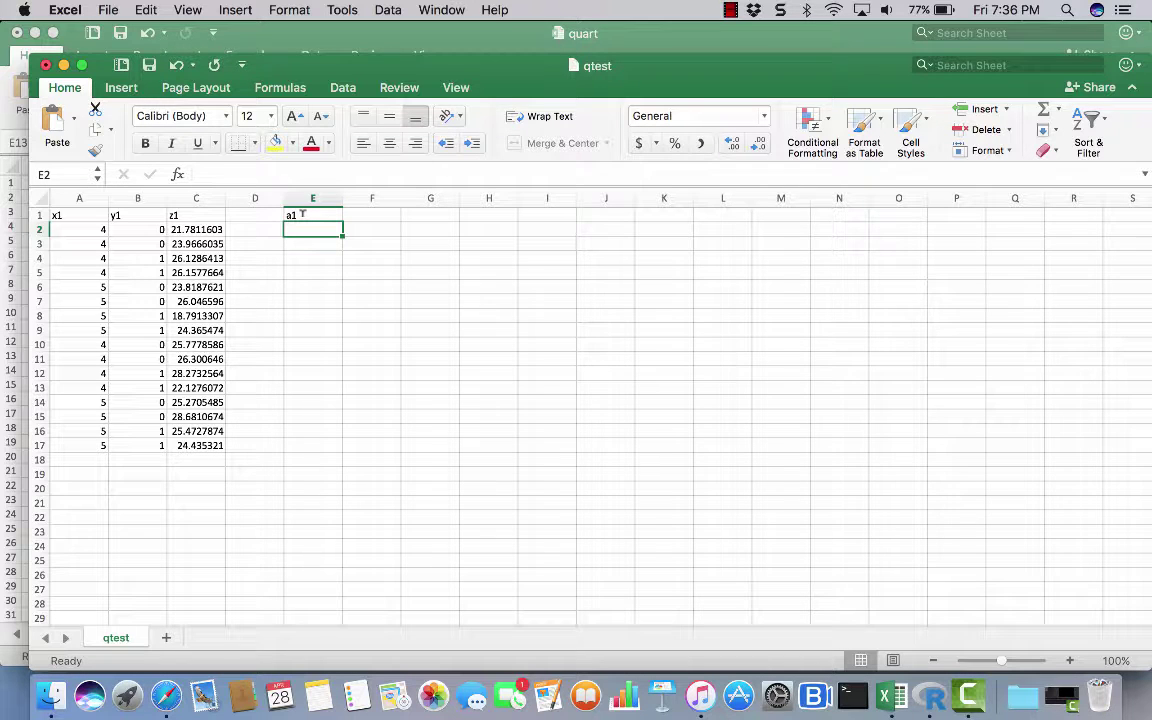
Step: Enter the formula =IF(AND(A2=4,B2=0),C2,"") in cell E2
text(=if)
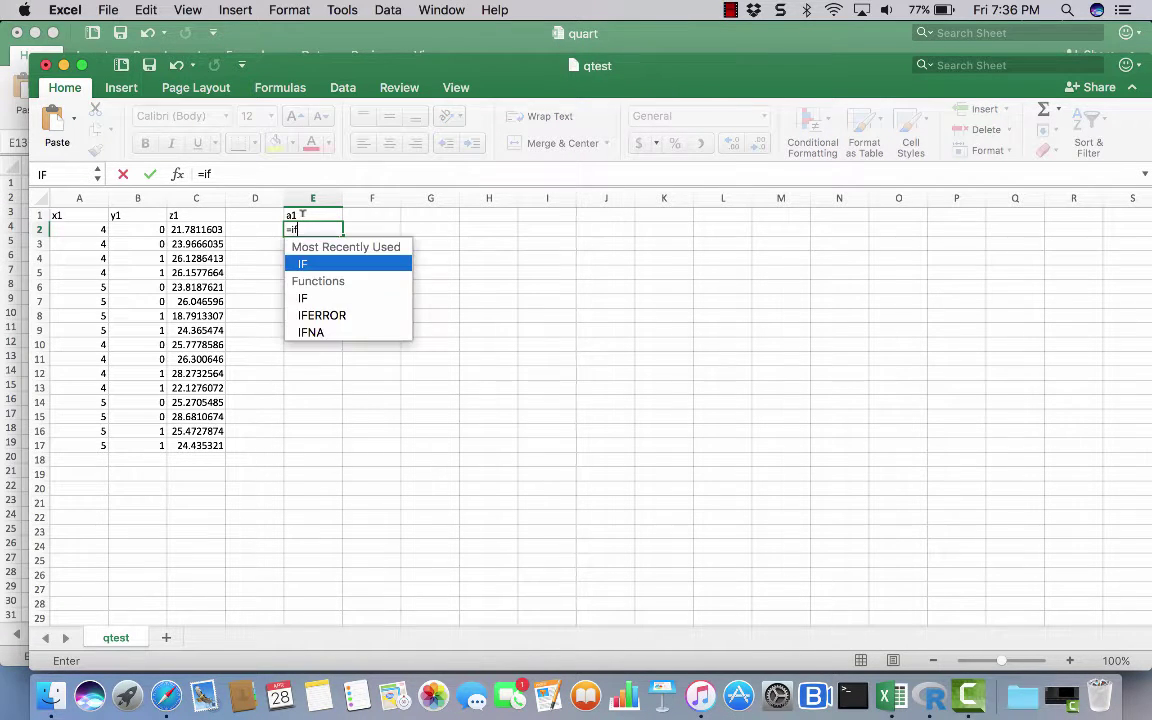
text((and)
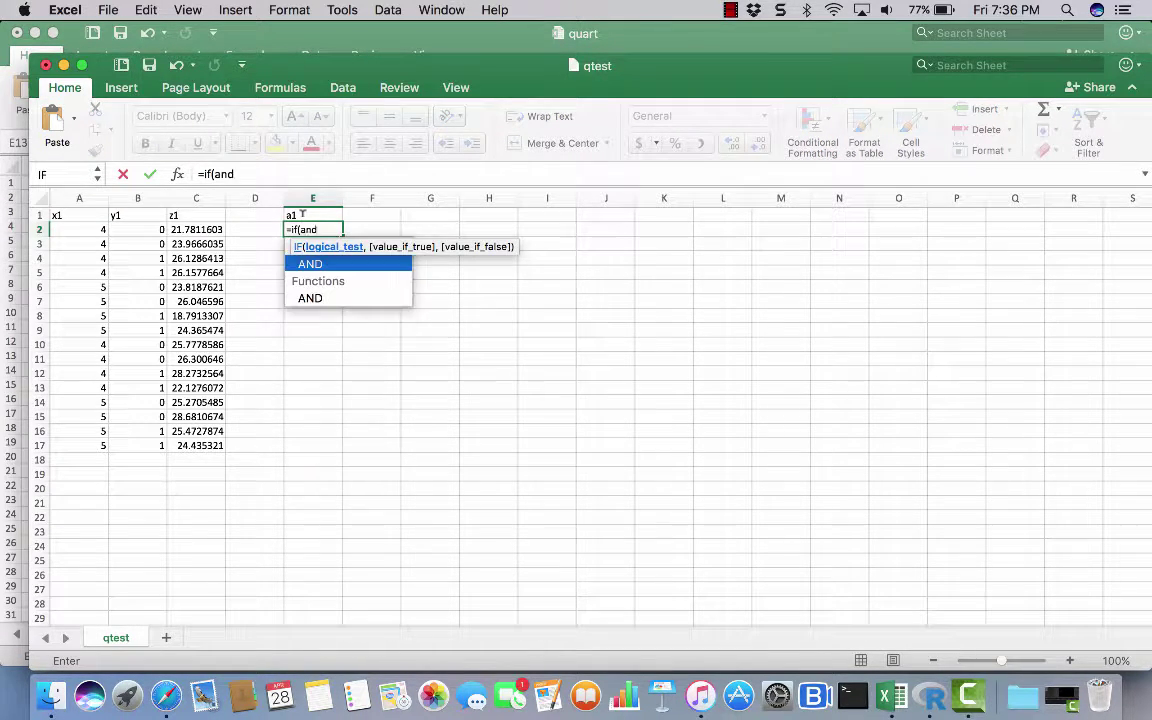
text((a)
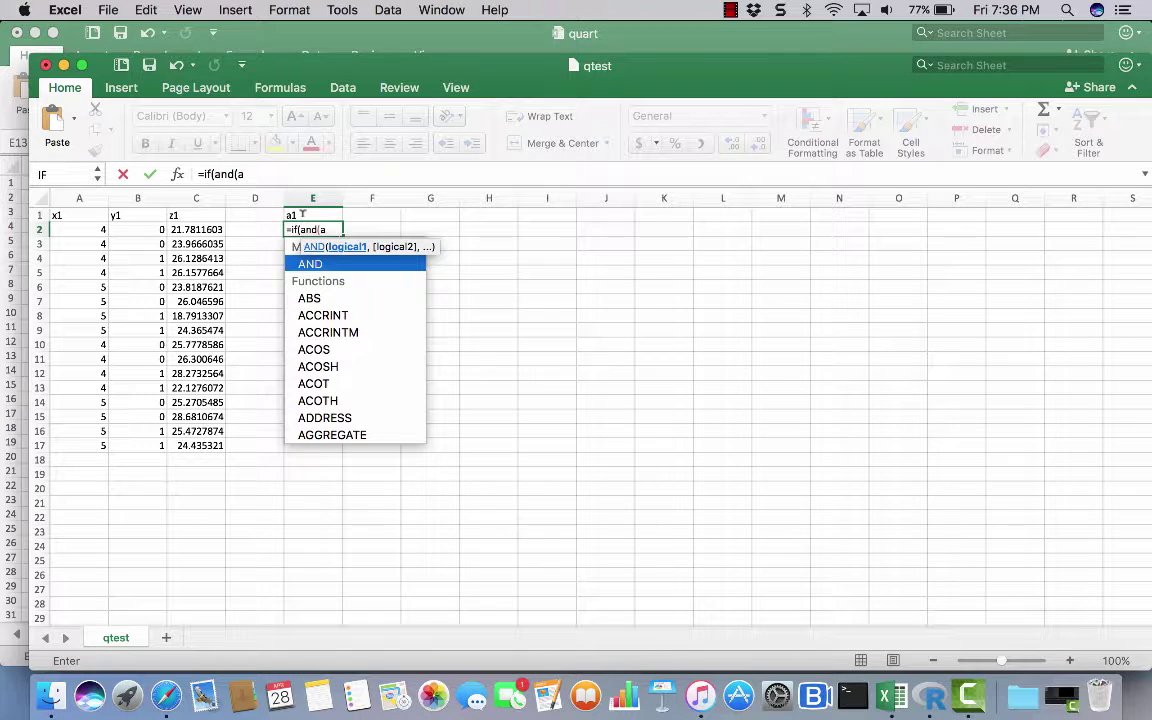
text(2=)
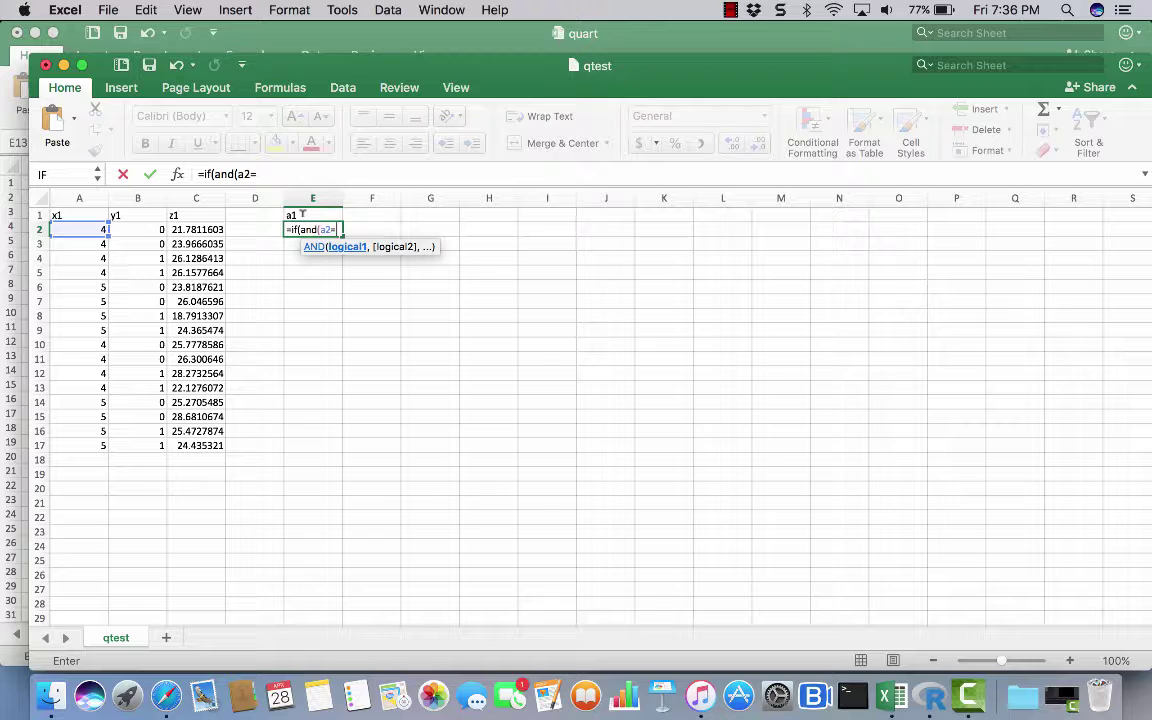
text(4,b2)
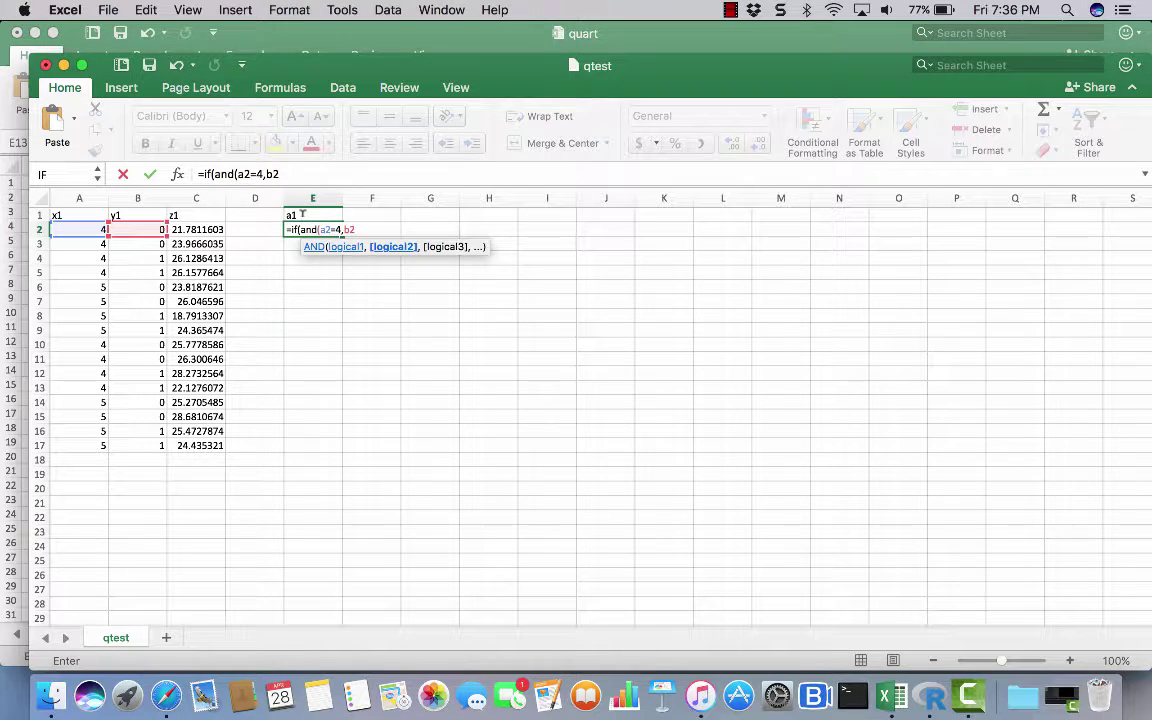
text(=0),)
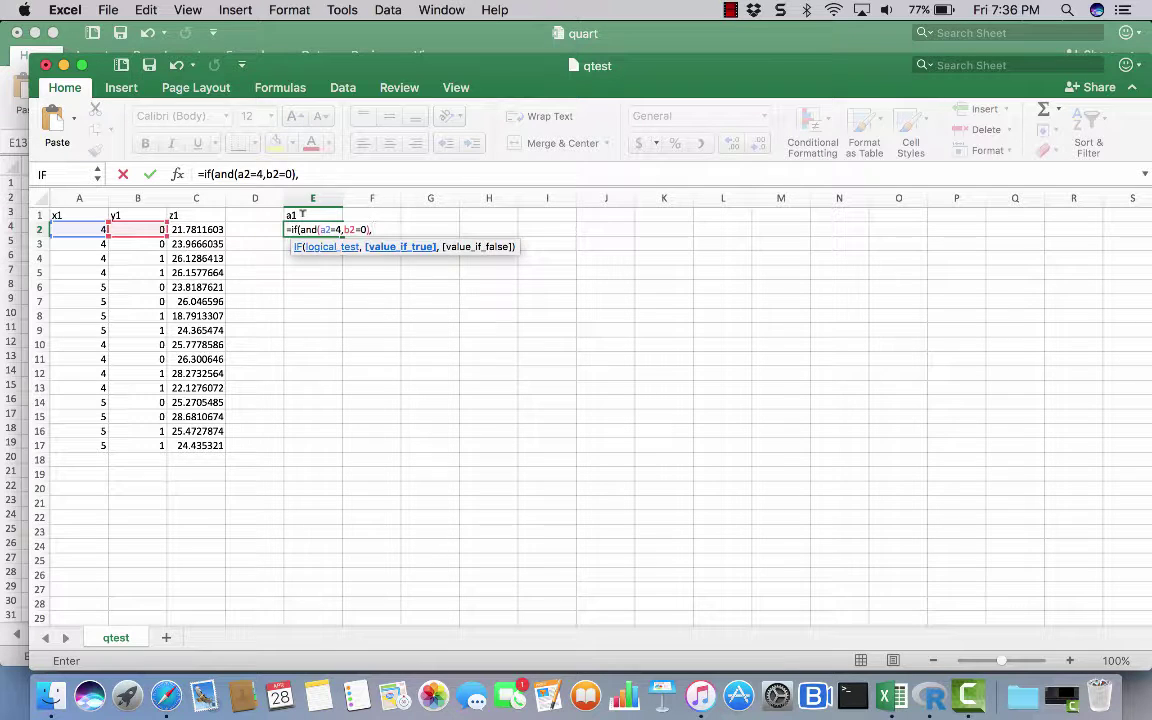
text(c2,)
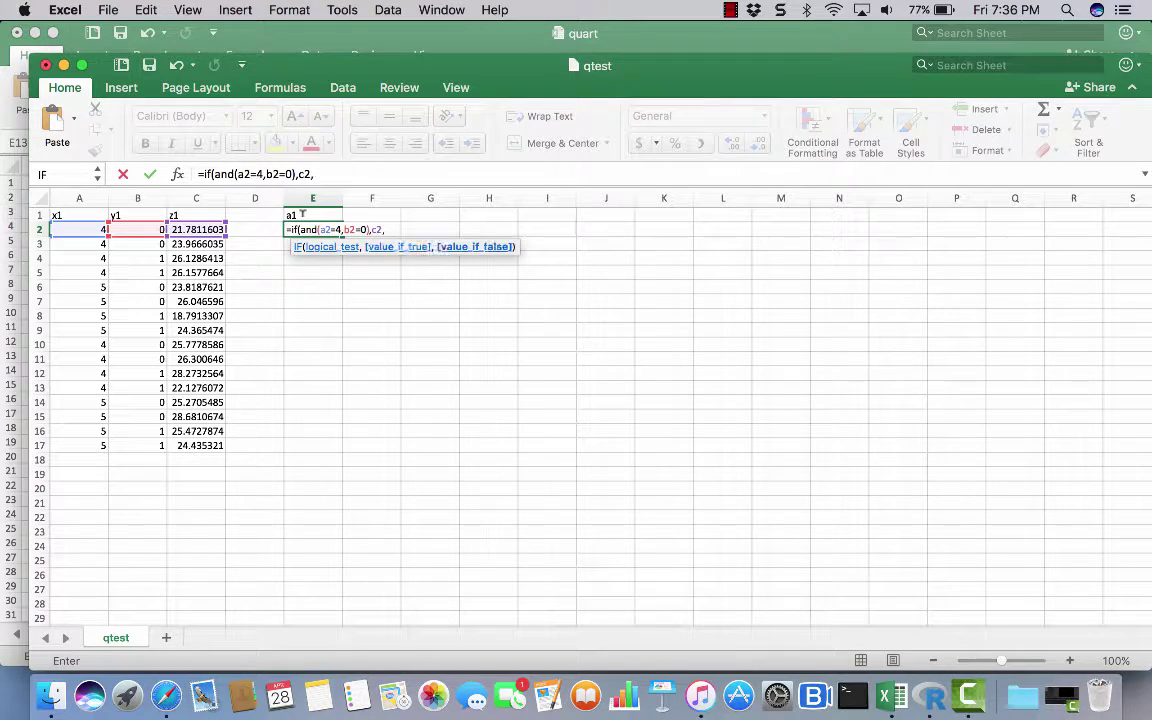
text(""))
key(Return)
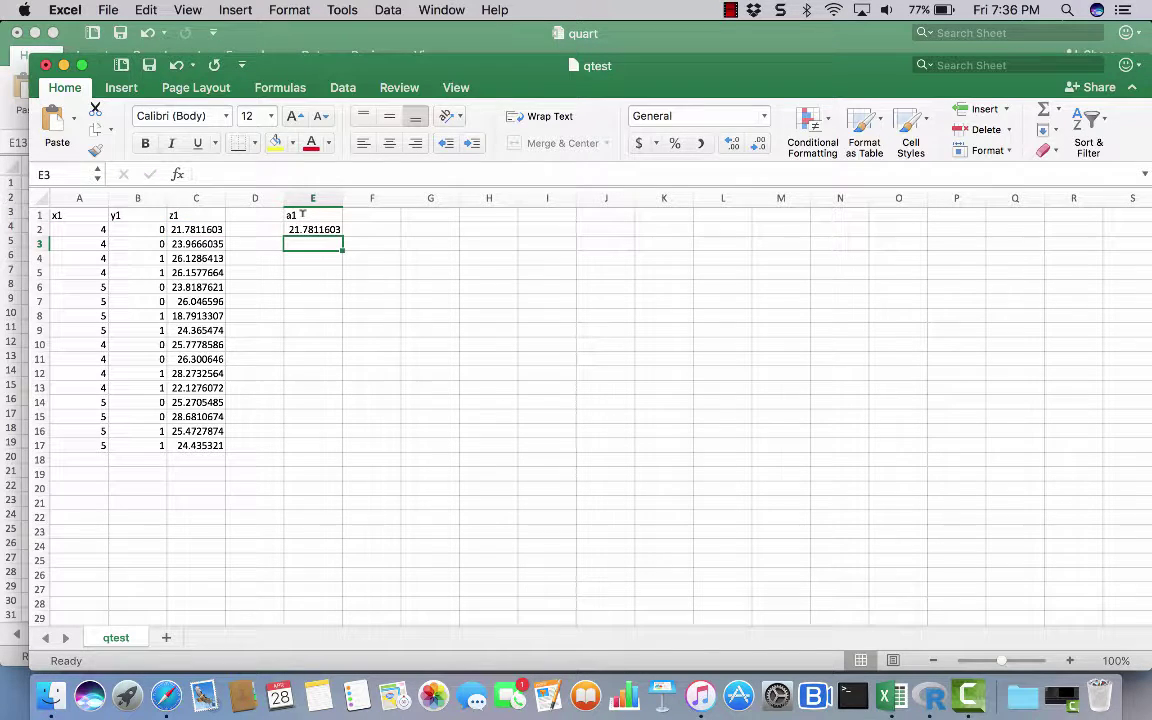
Step: Copy the formula in E2 down to cells E3 through E17
key(Up)
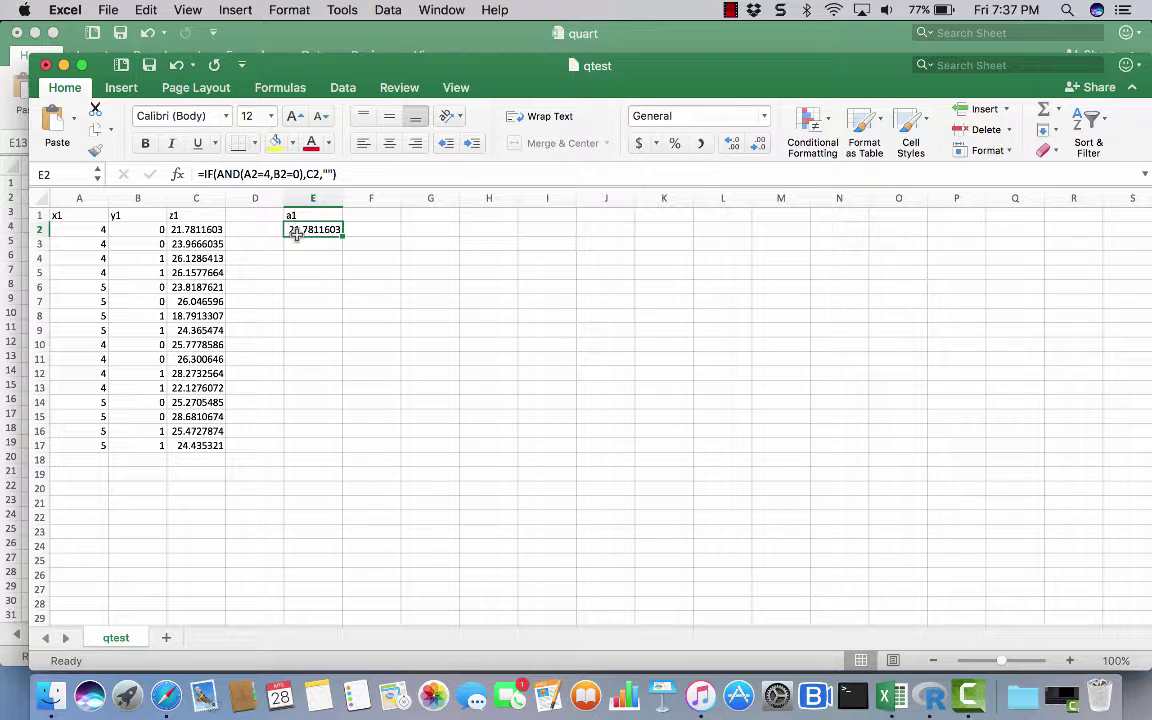
key(super+c)
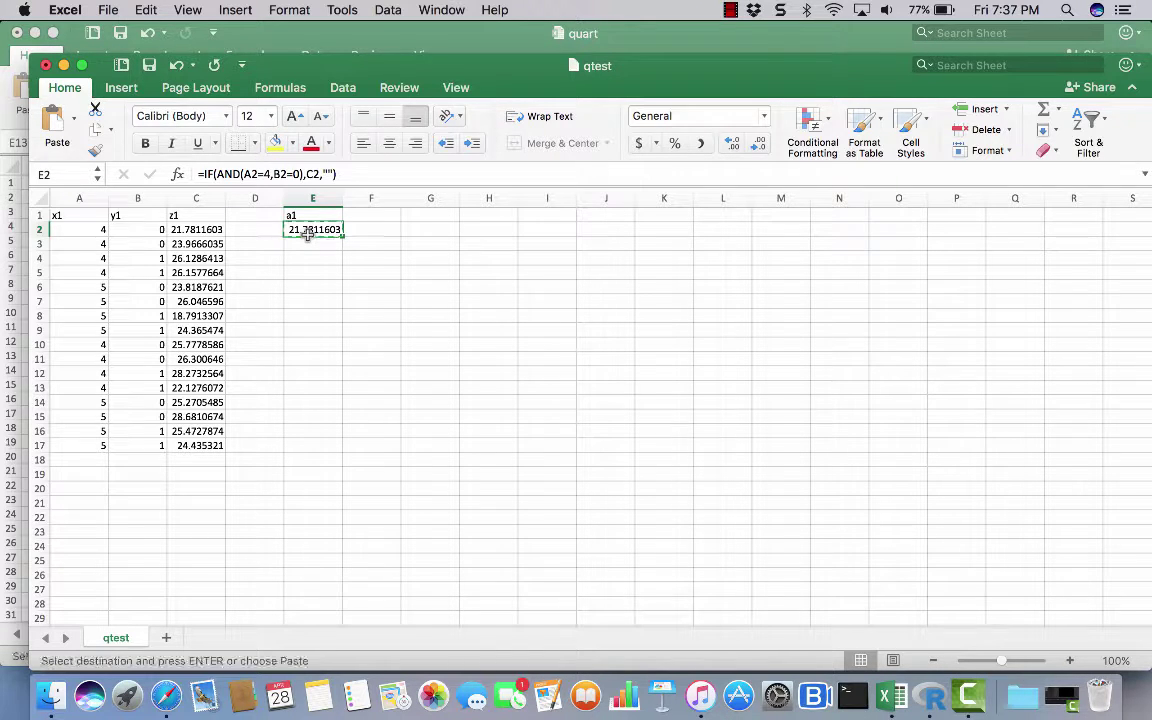
drag(309, 244, 312, 445)
key(Return)
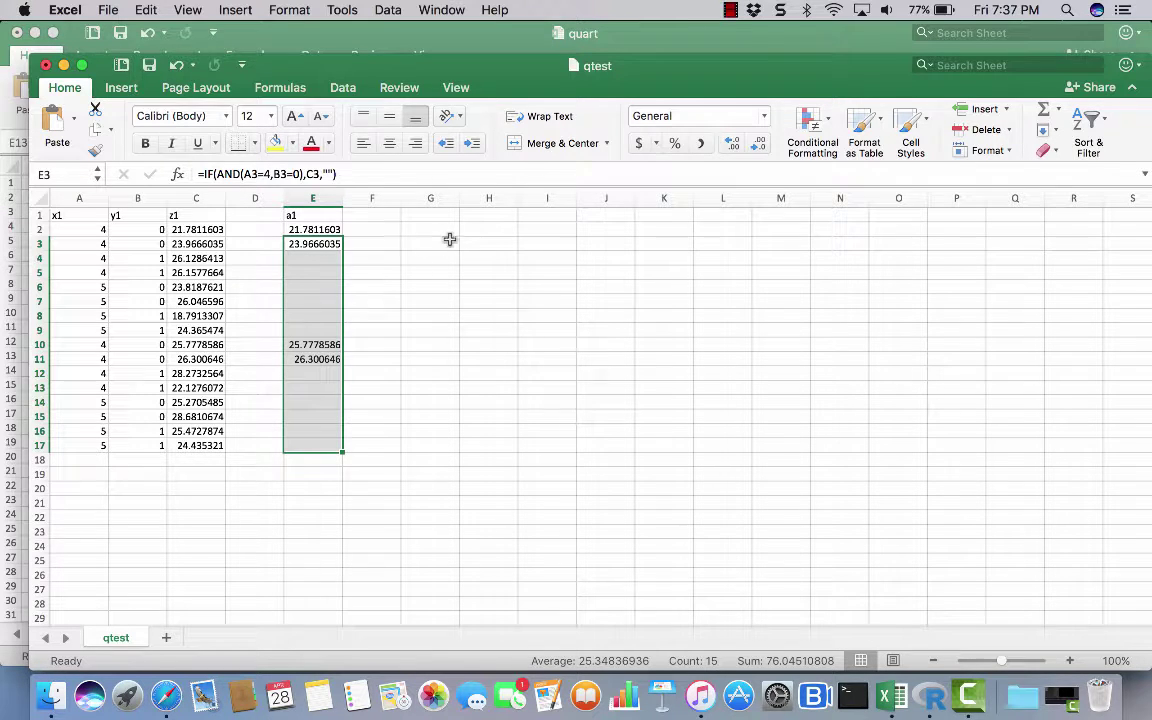
Step: Enter the heading a2 in cell G1
click(420, 216)
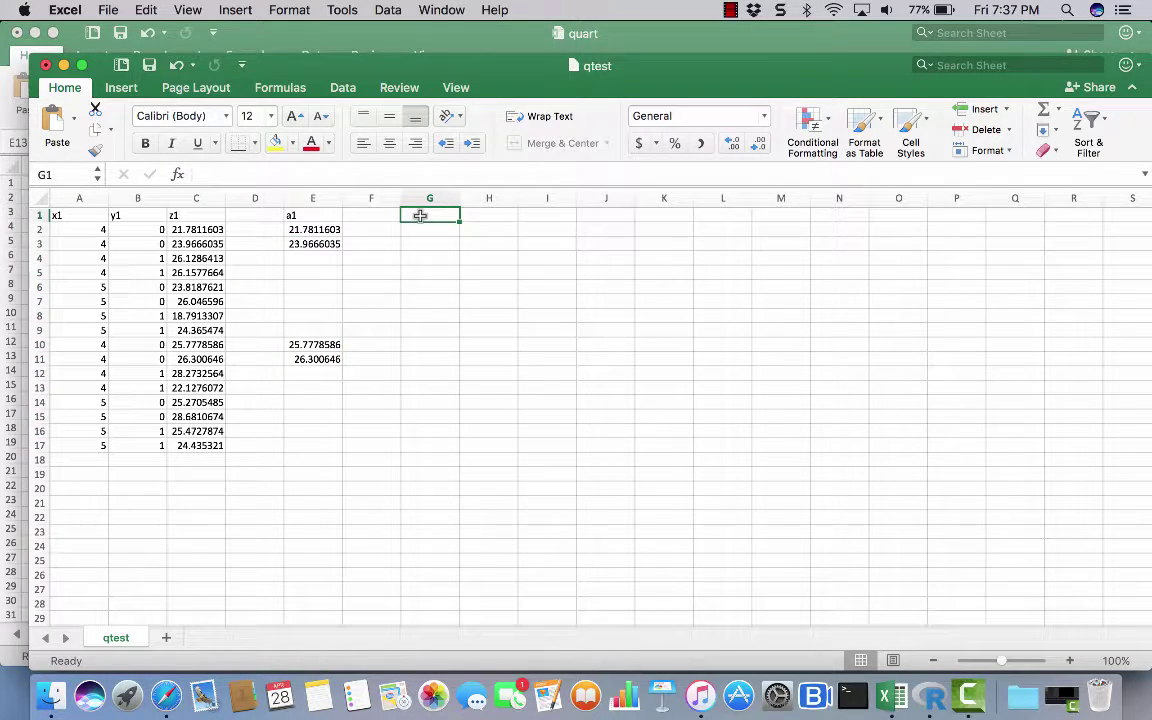
text(a2)
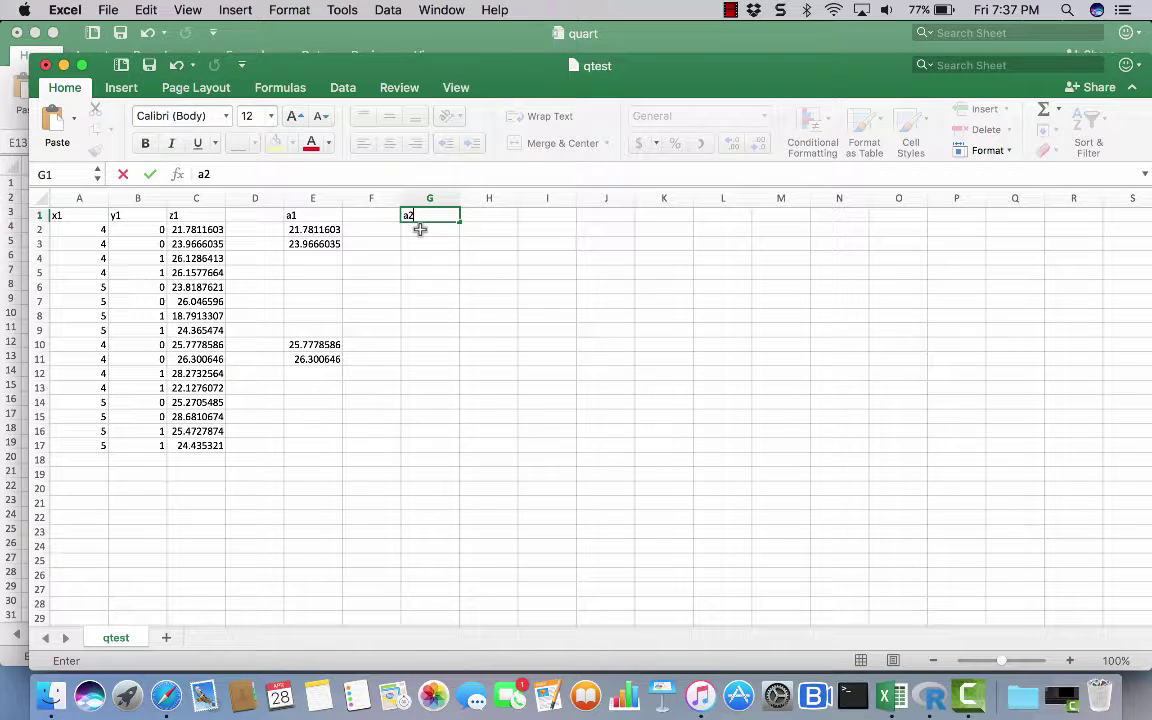
key(Return)
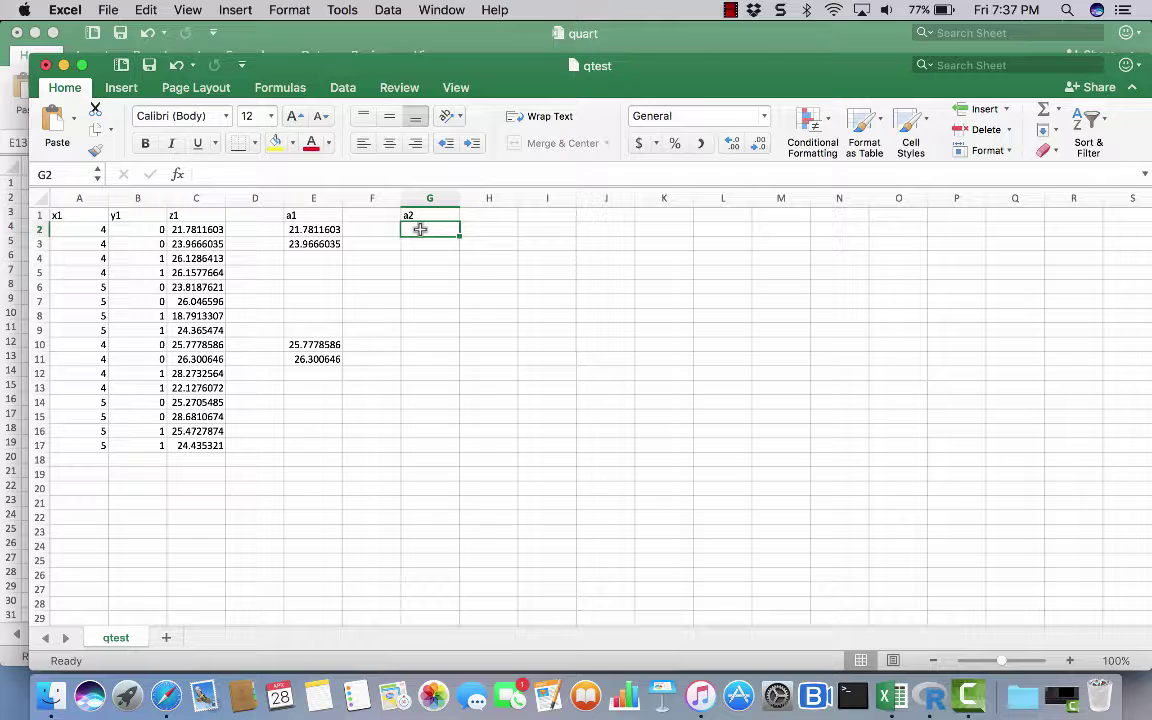
Step: Try to enter the formula =if(a2=4,b2=1),c2,"") in cell G2
text(=)
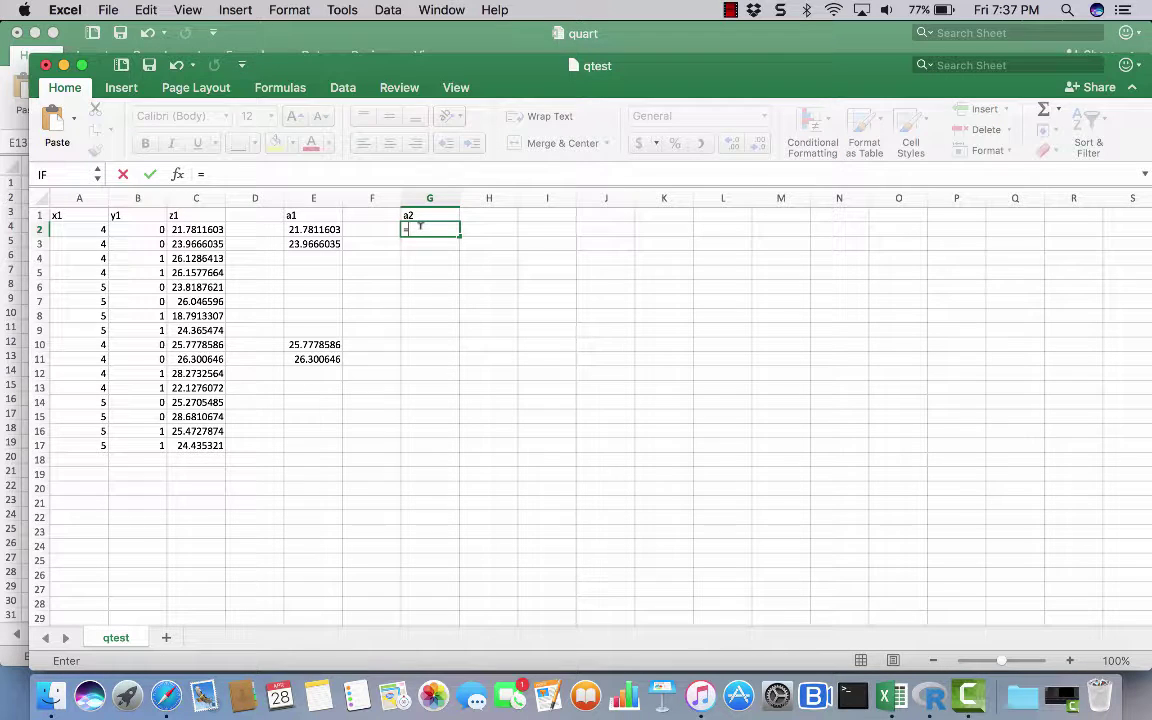
text(if()
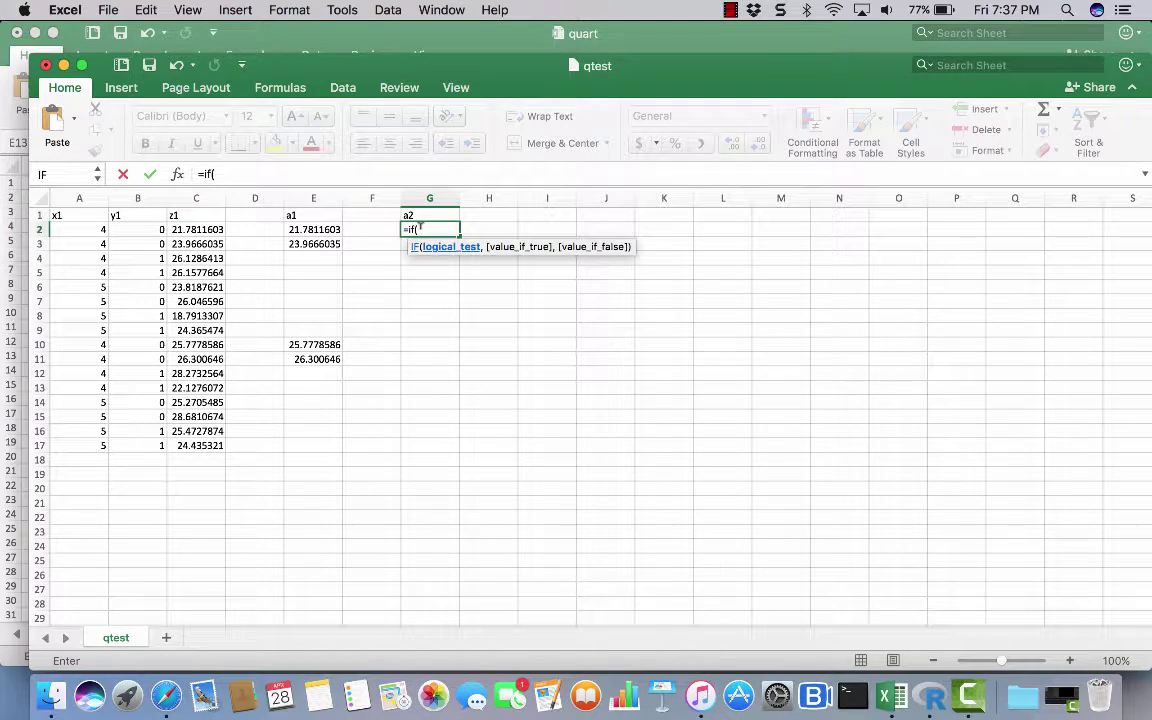
text(b2=)
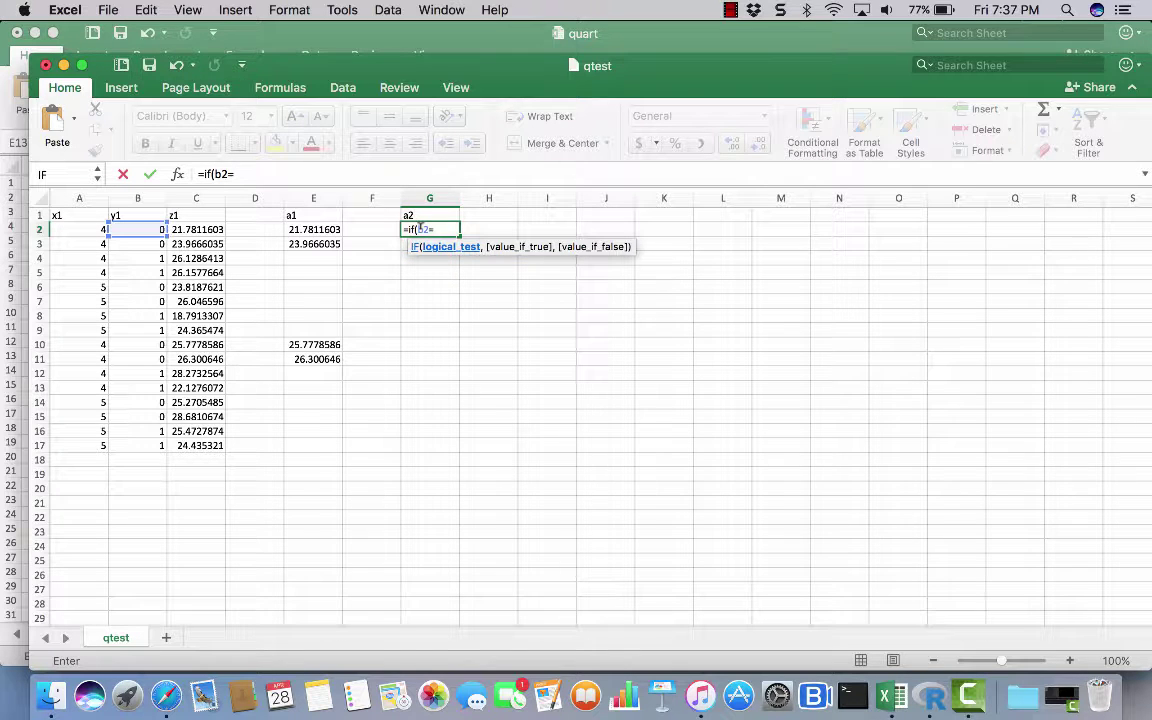
text(4)
key(BackSpace)
key(BackSpace)
key(BackSpace)
key(BackSpace)
text(a2=)
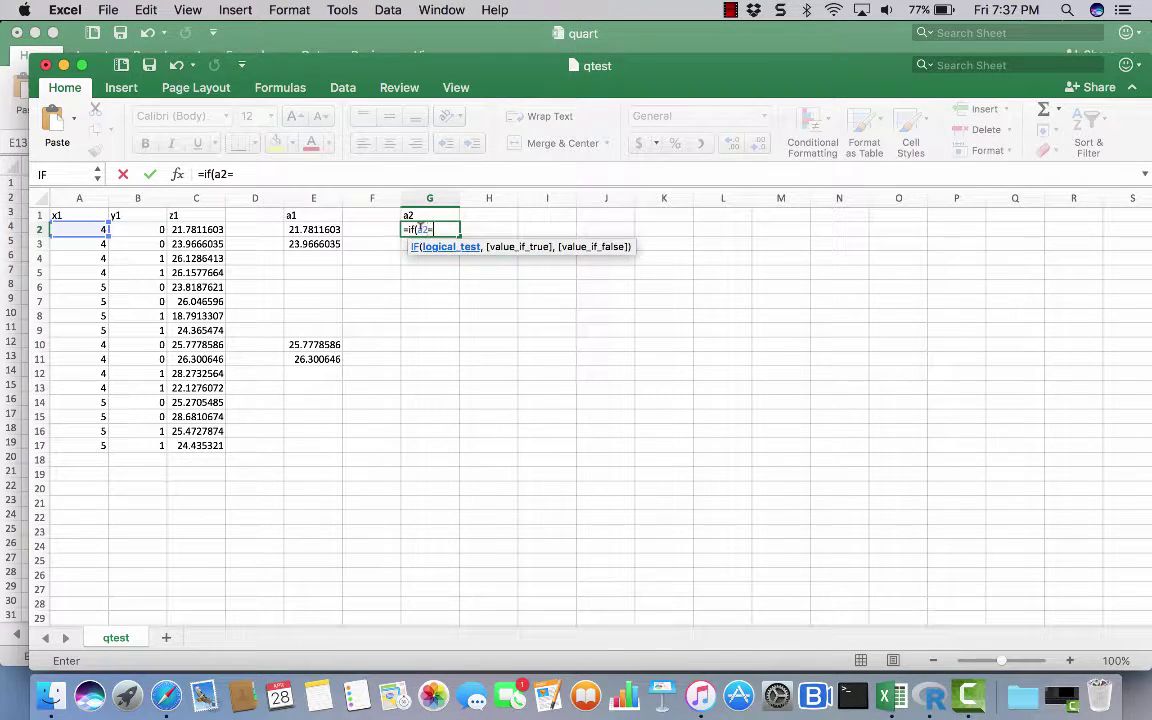
text(4,)
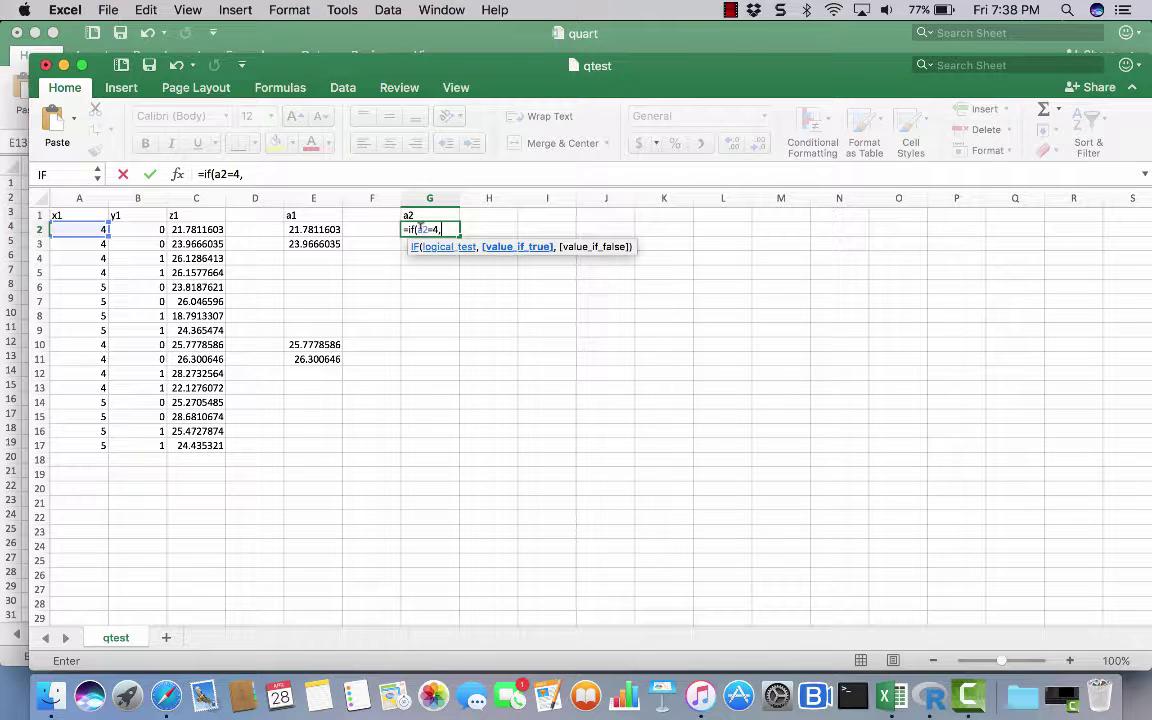
text(b2=)
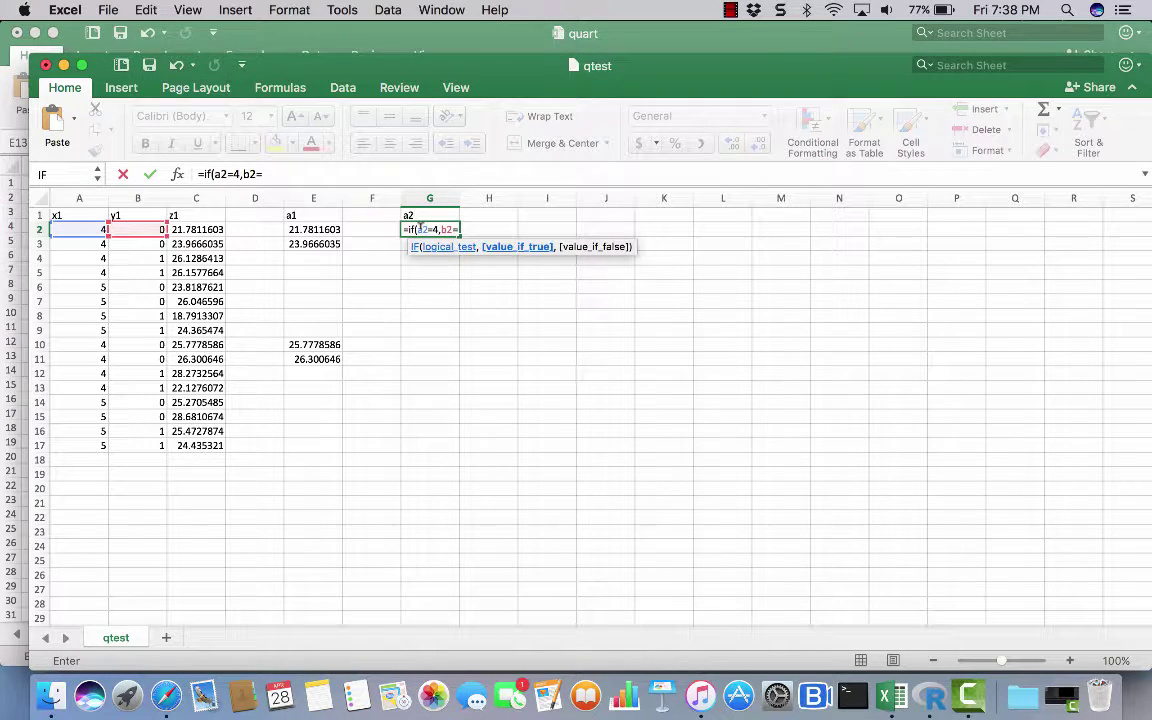
text(1),)
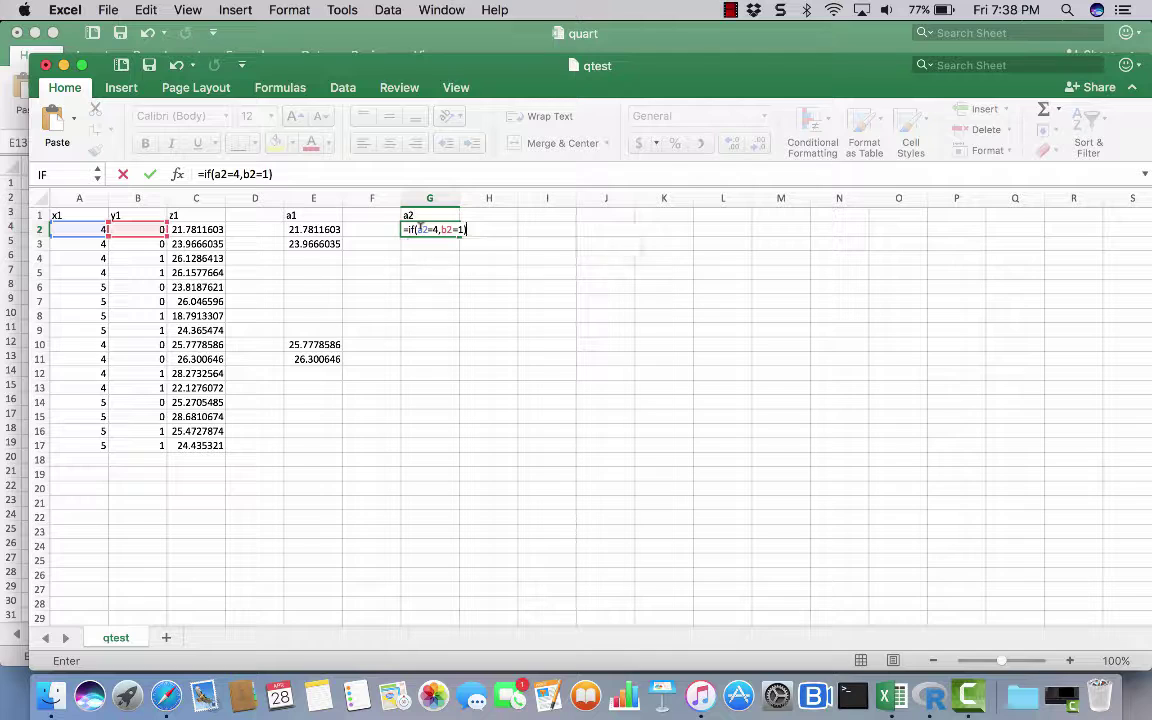
text(c)
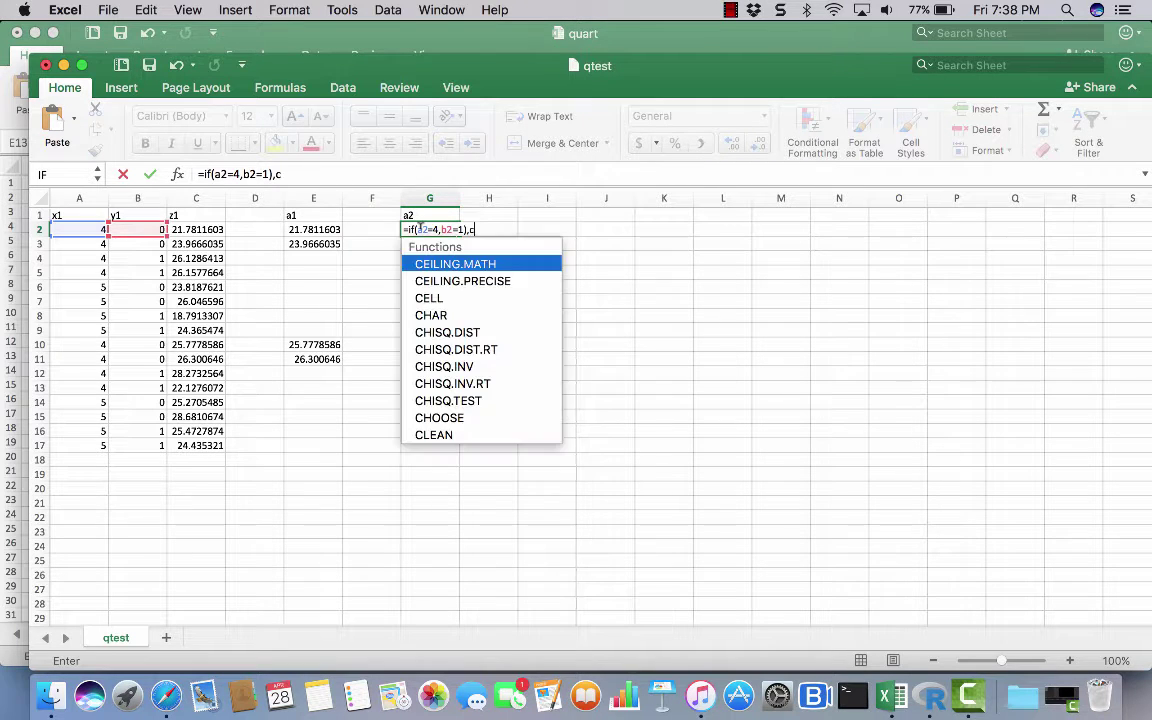
text(2,""))
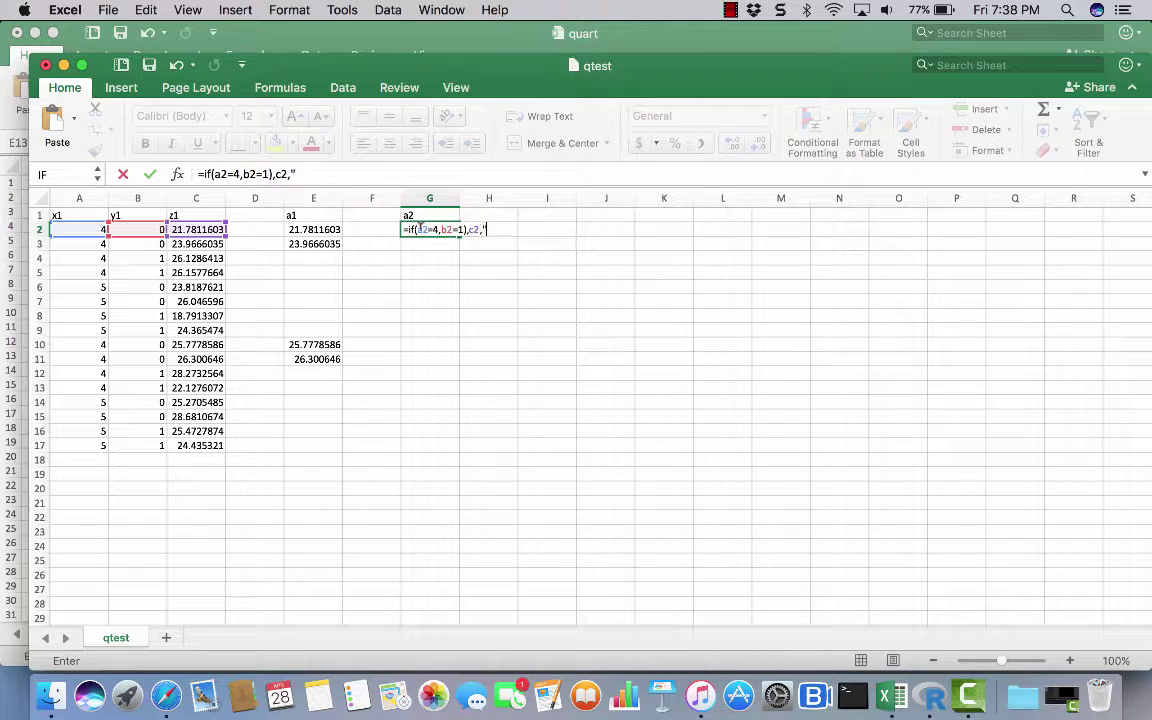
key(Return)
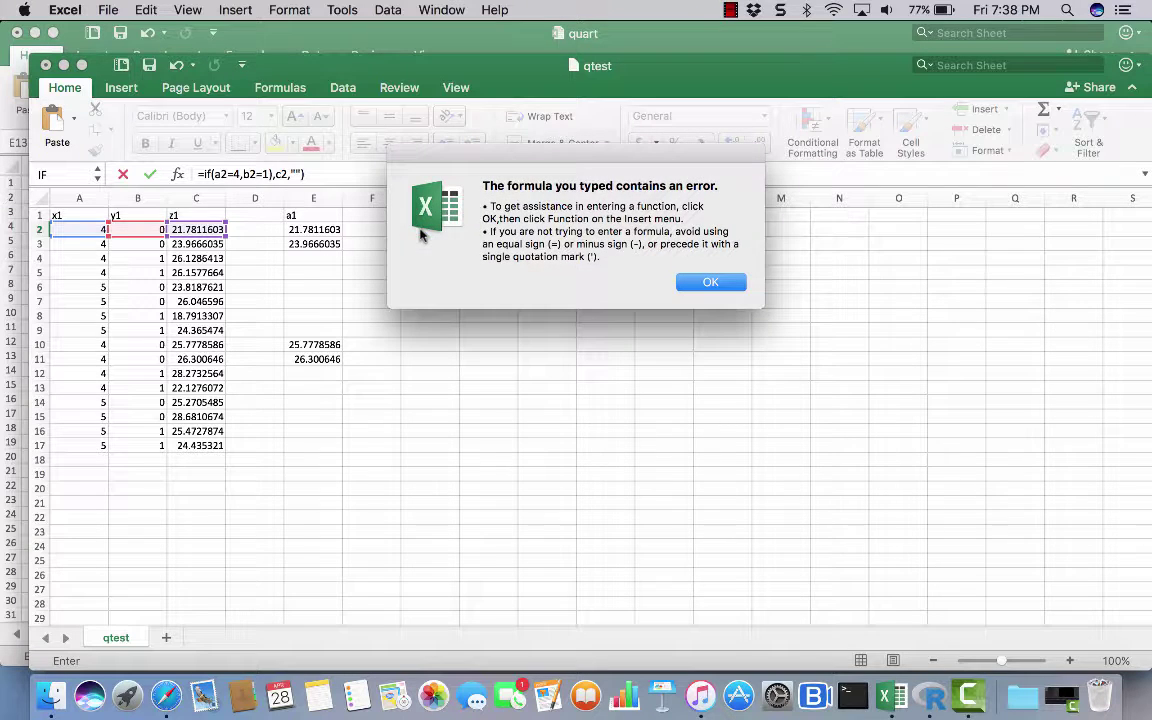
click(642, 256)
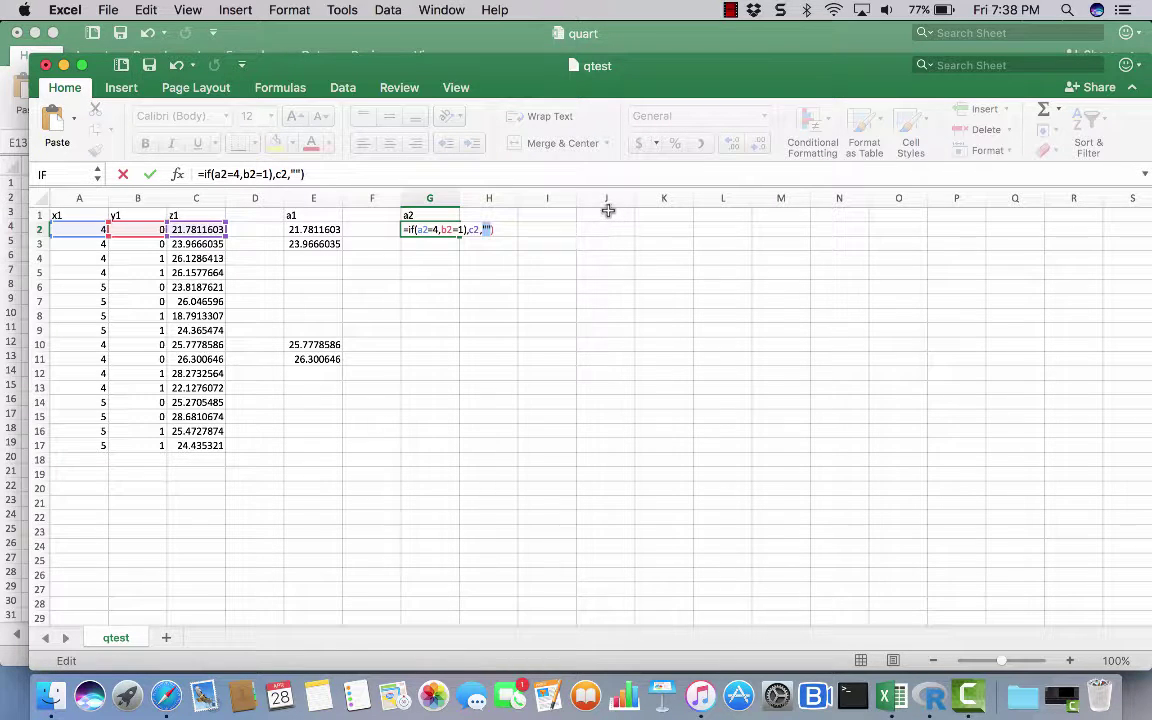
Step: Insert the missing AND function so the formula in G2 reads =IF(AND(A2=4,B2=1),C2,"")
click(417, 229)
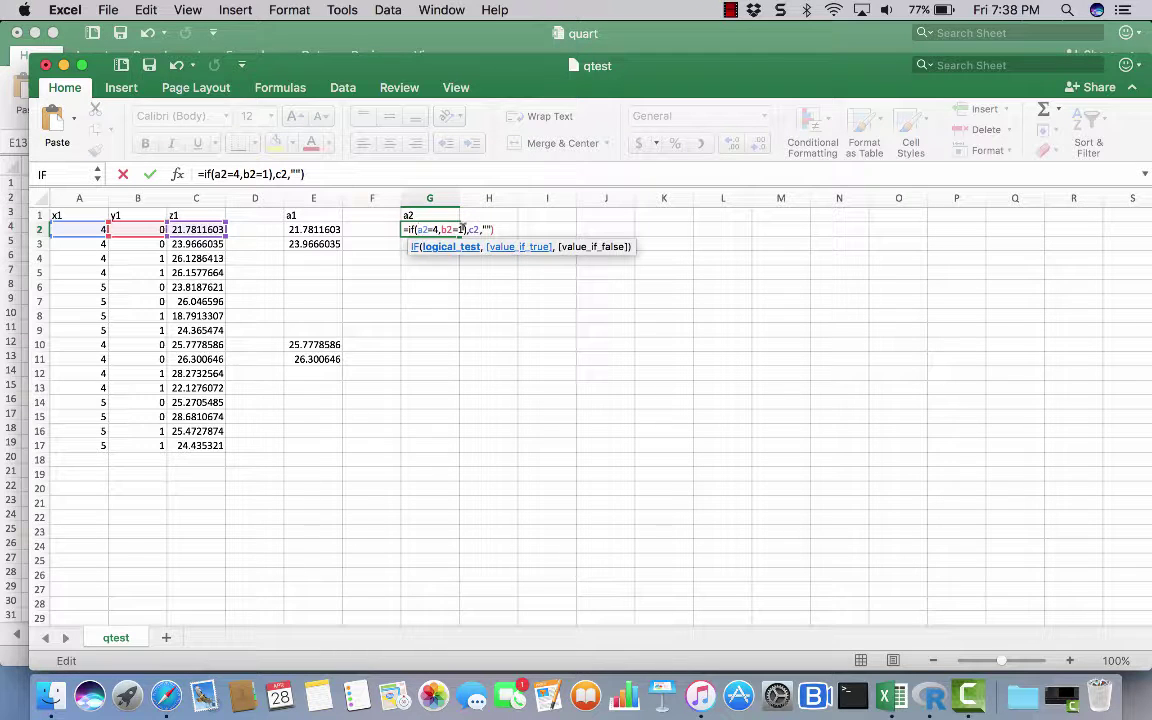
text(and)
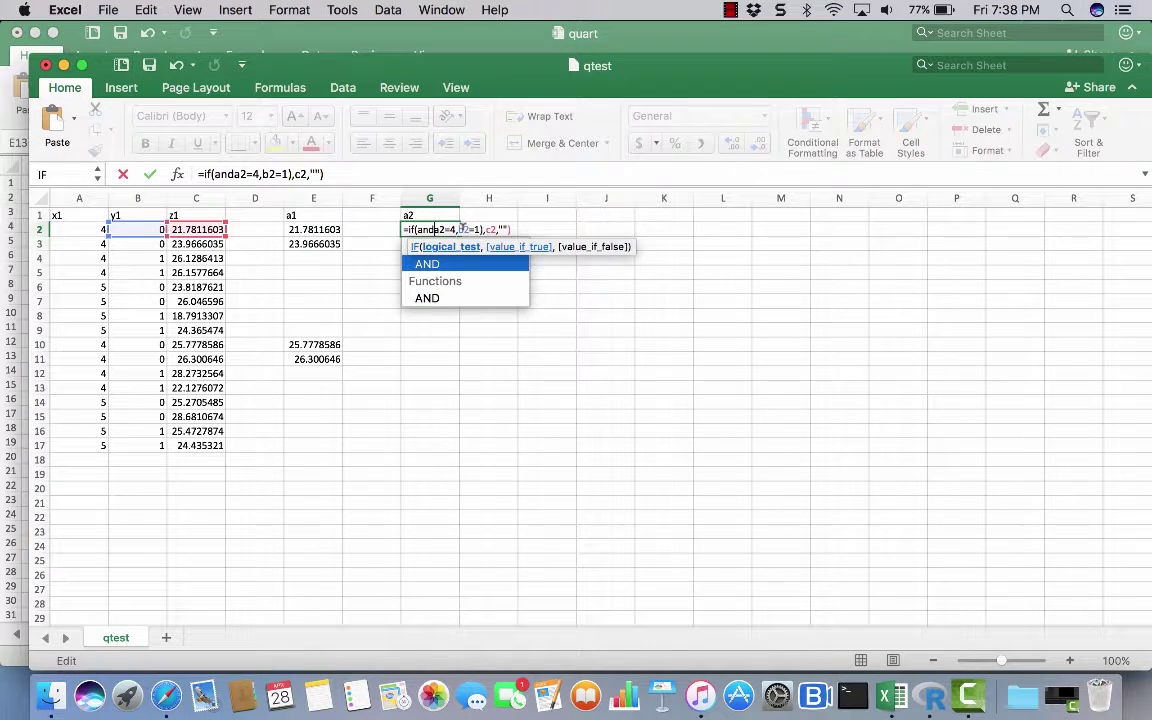
text(()
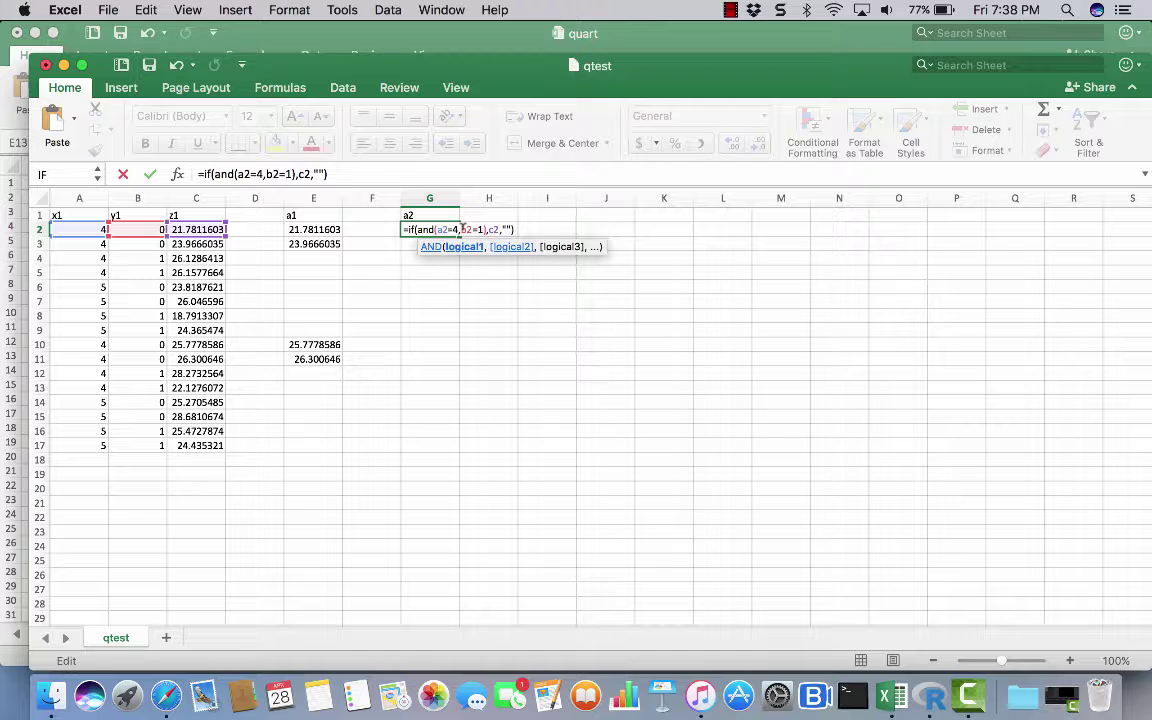
key(Return)
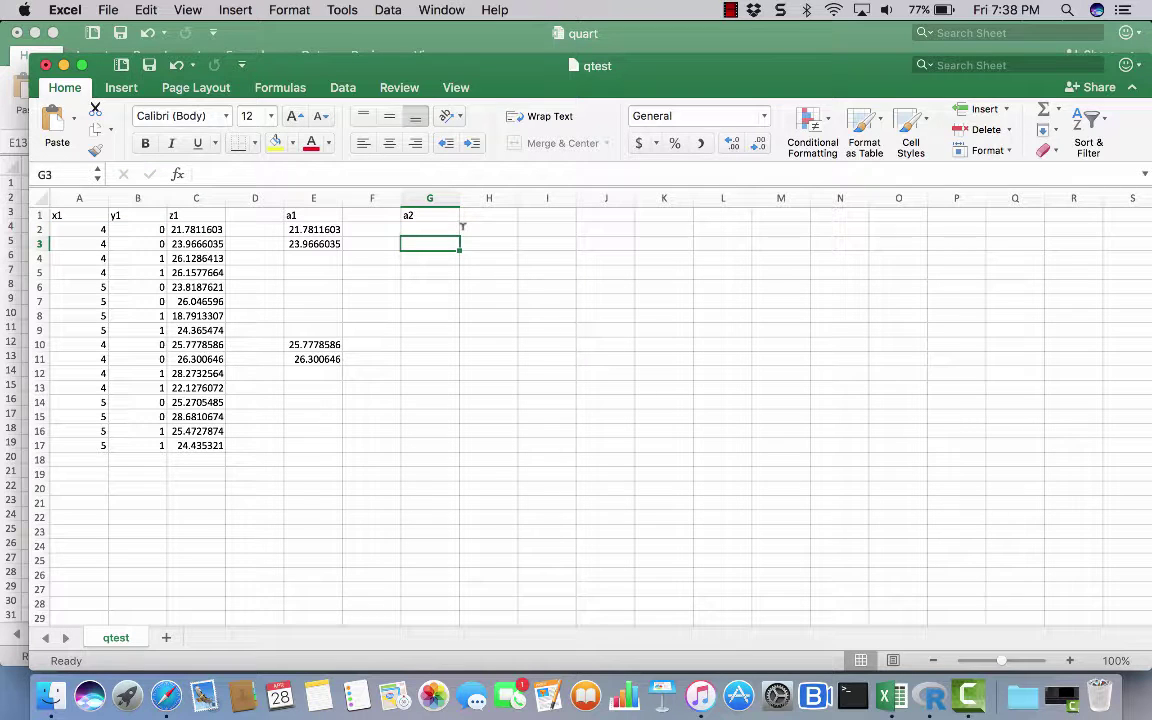
Step: Copy the formula in G2 down to cells G3 through G17
click(460, 228)
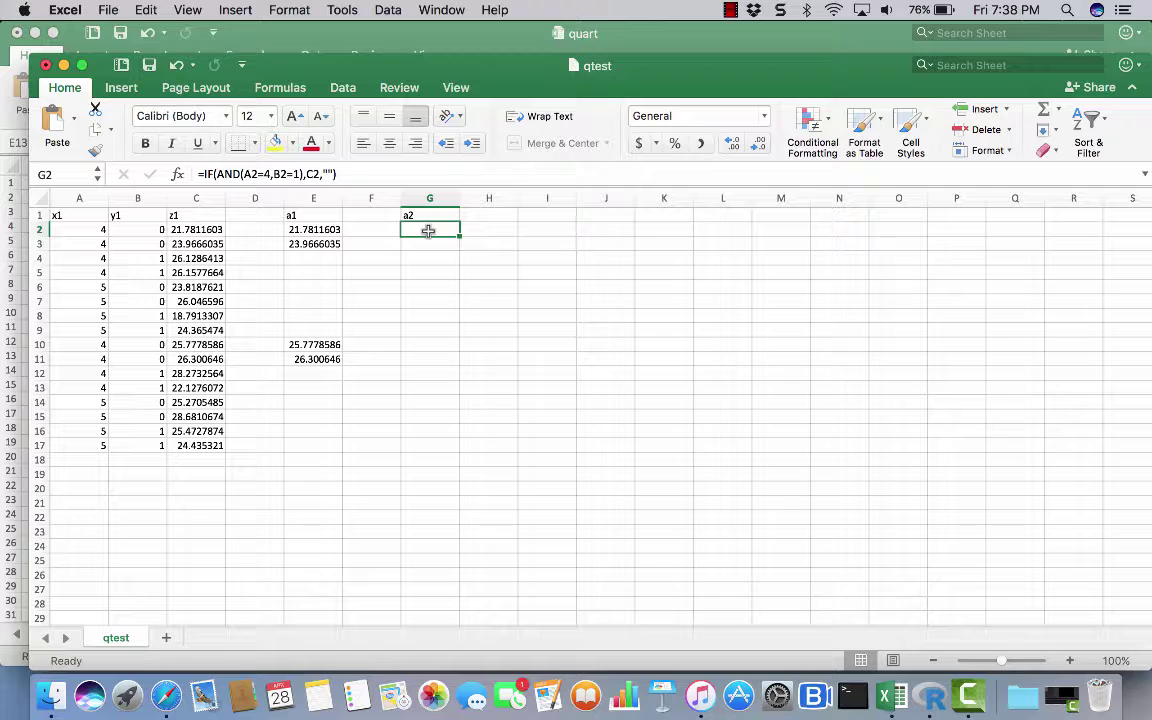
key(super+c)
drag(424, 243, 424, 440)
key(Return)
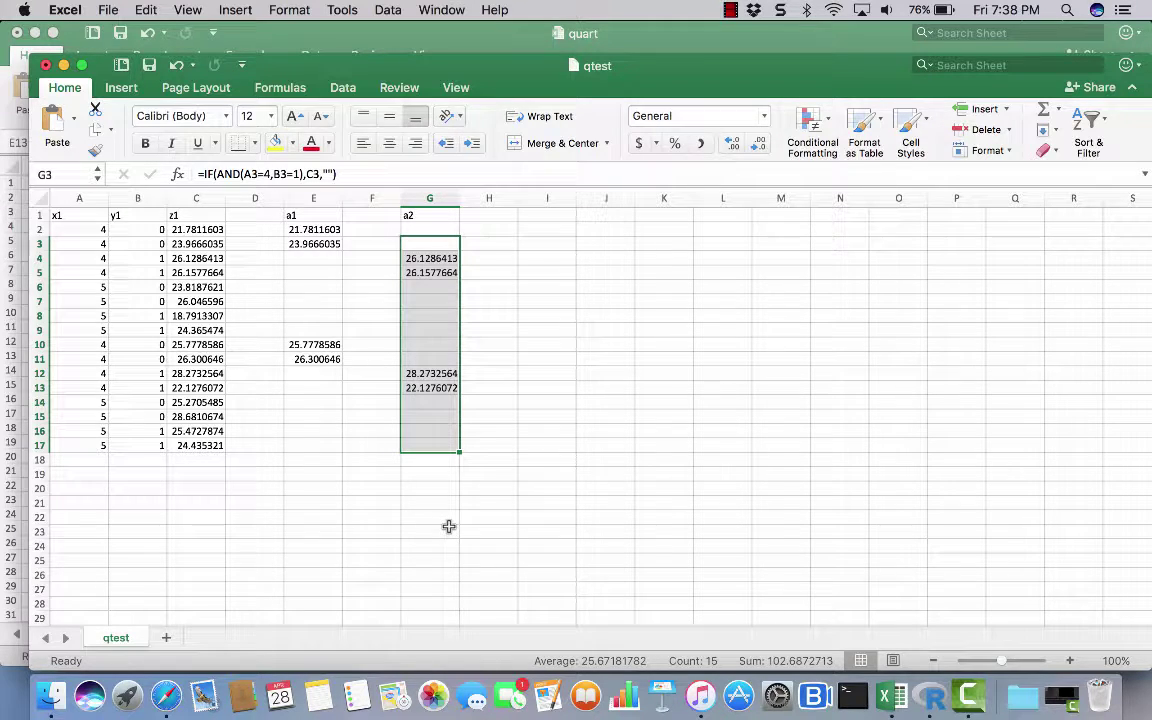
Step: Save the workbook in its current file format, and enter the heading a3 in cell I1
key(super+s)
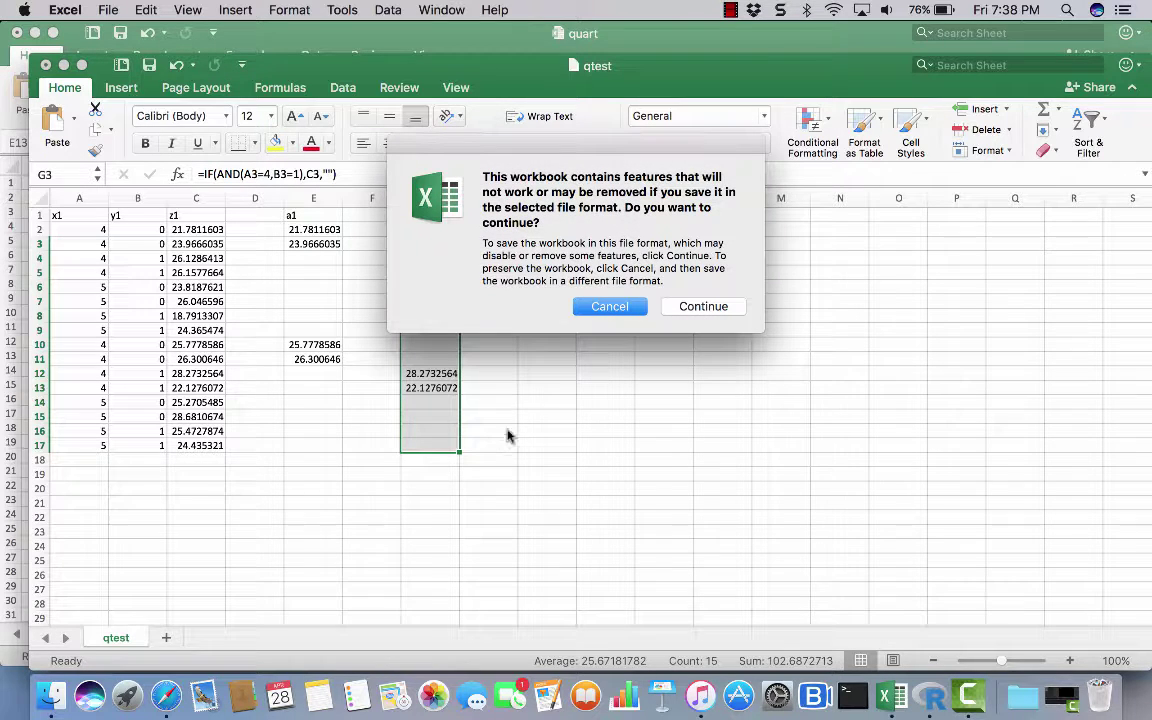
click(683, 306)
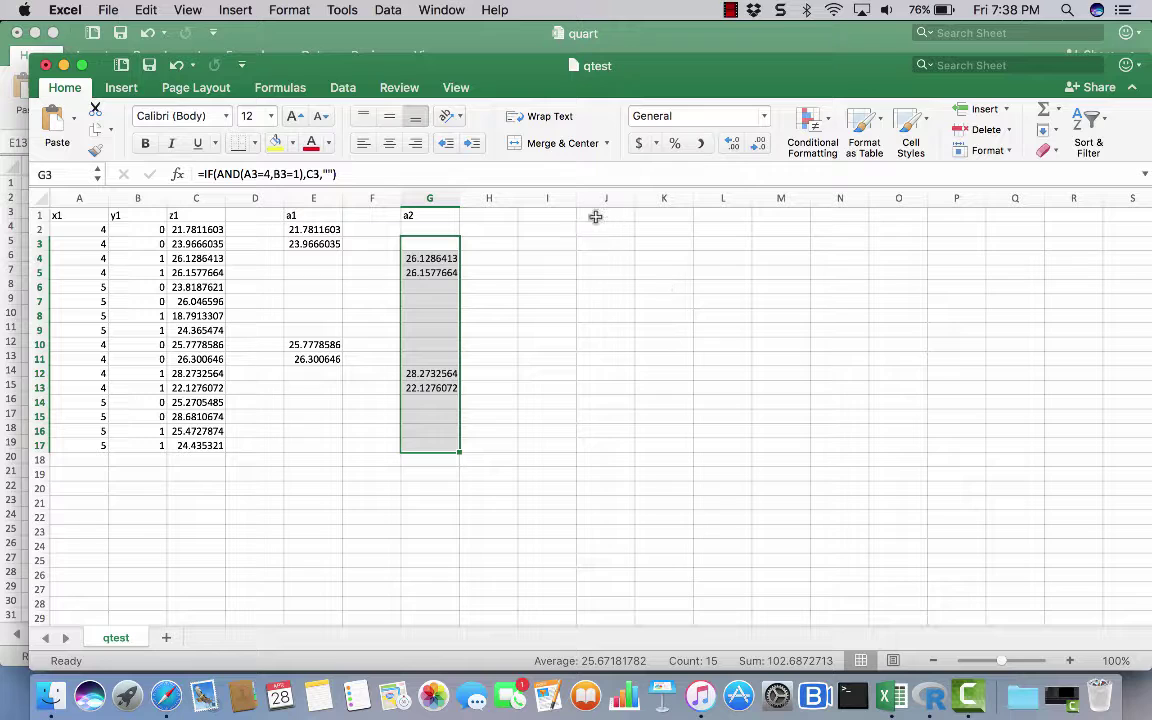
click(558, 213)
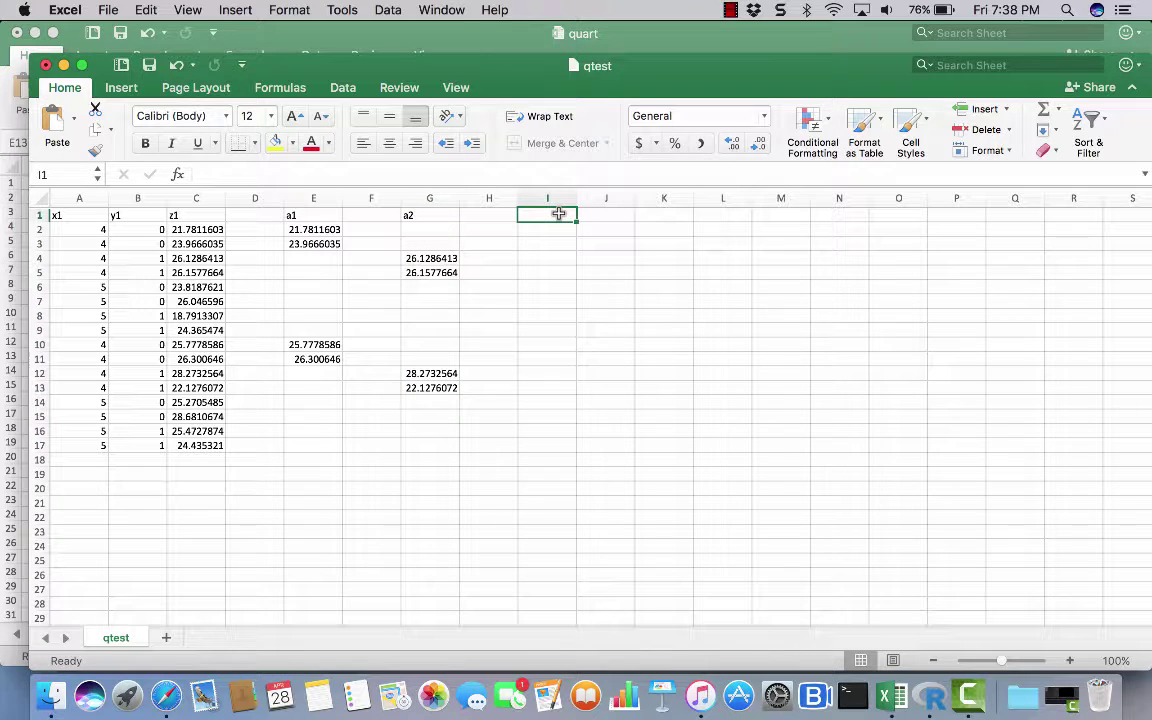
text(a3)
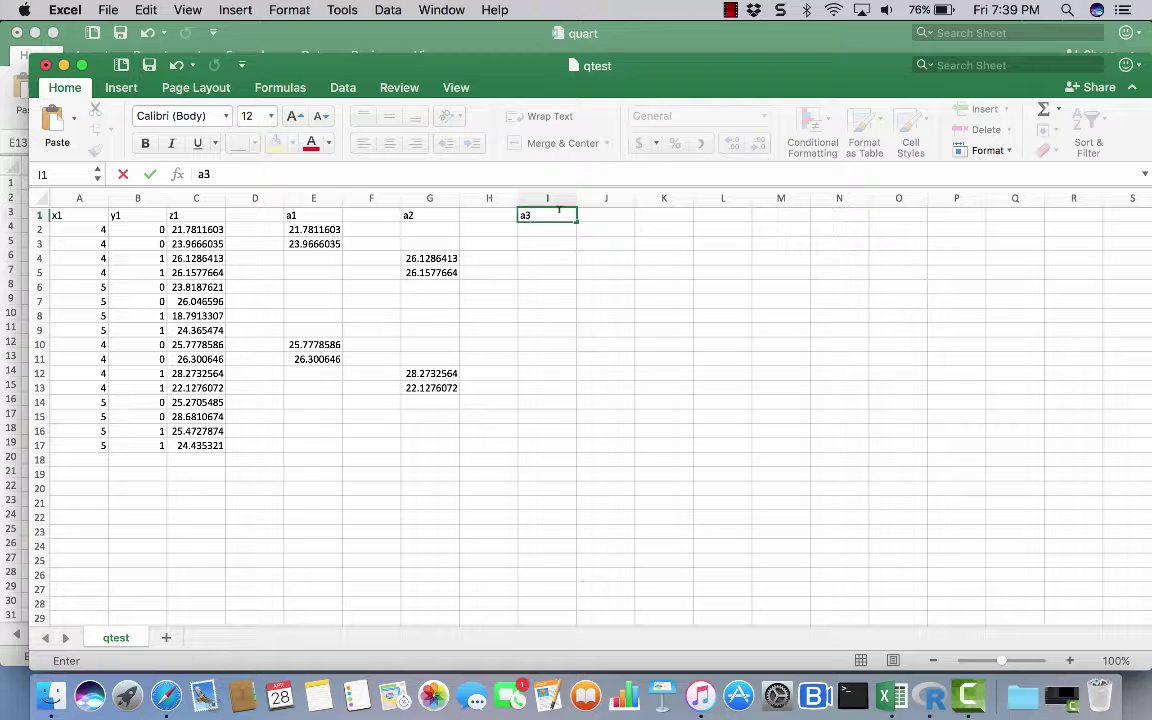
key(Return)
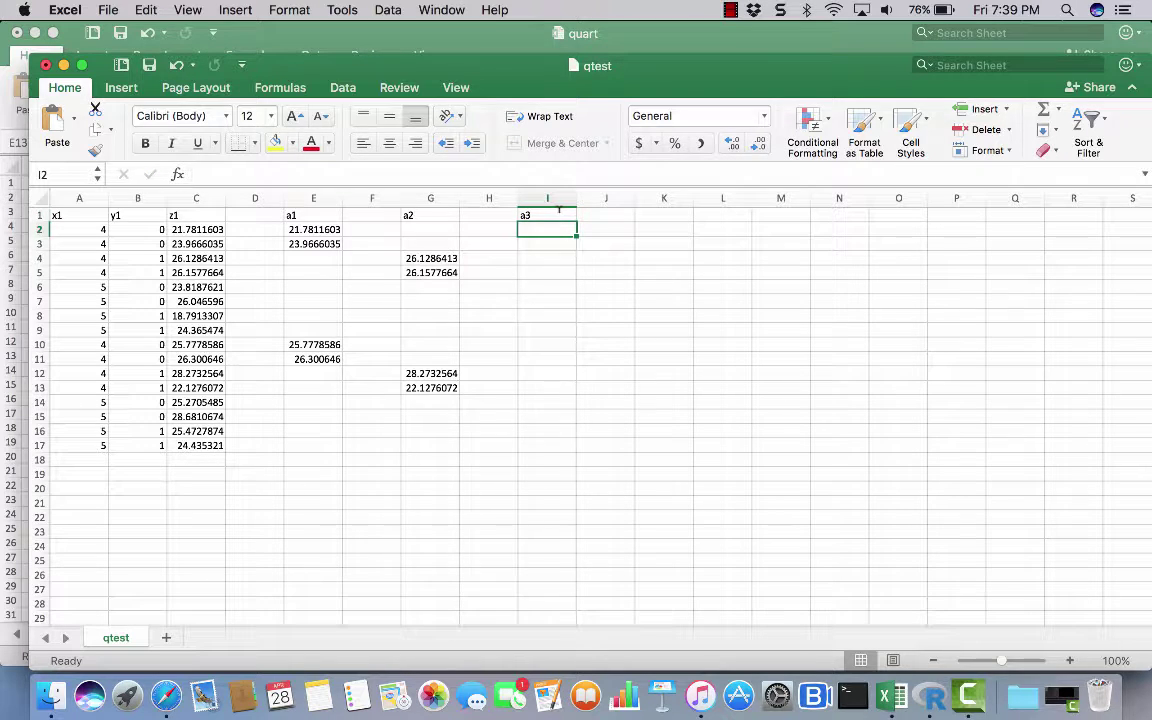
Step: Enter the formula =if(and(a2=5,b2=0),c2,"") in cell I2
click(391, 172)
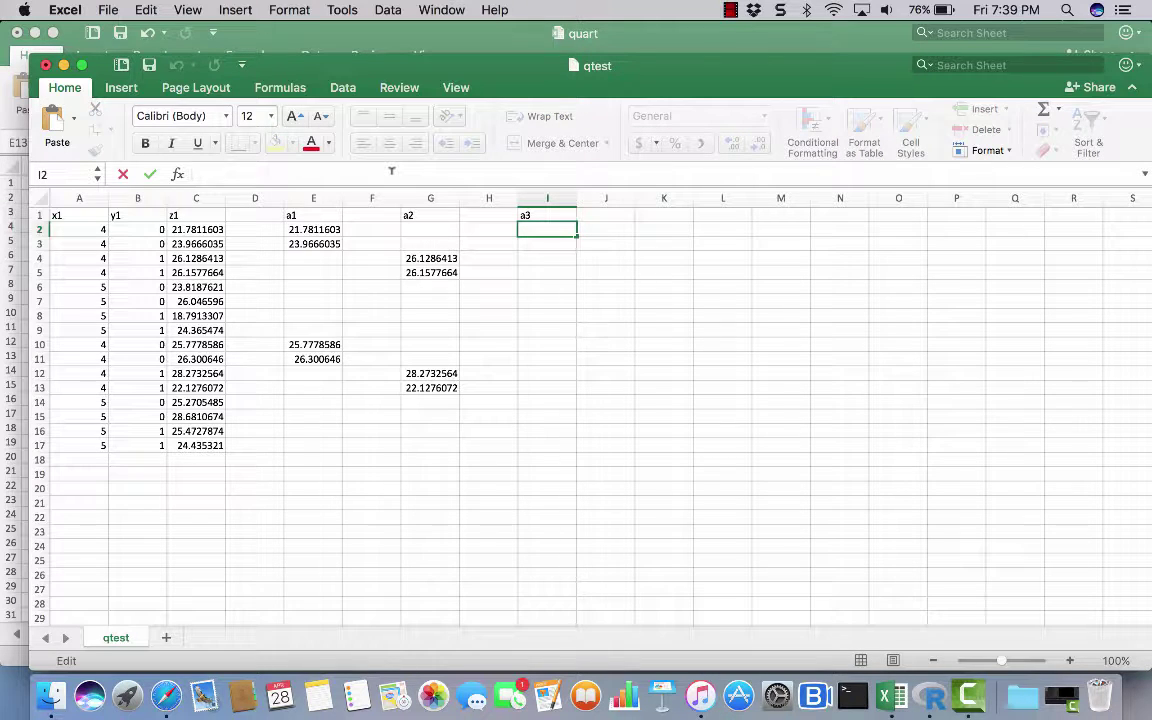
text(=if)
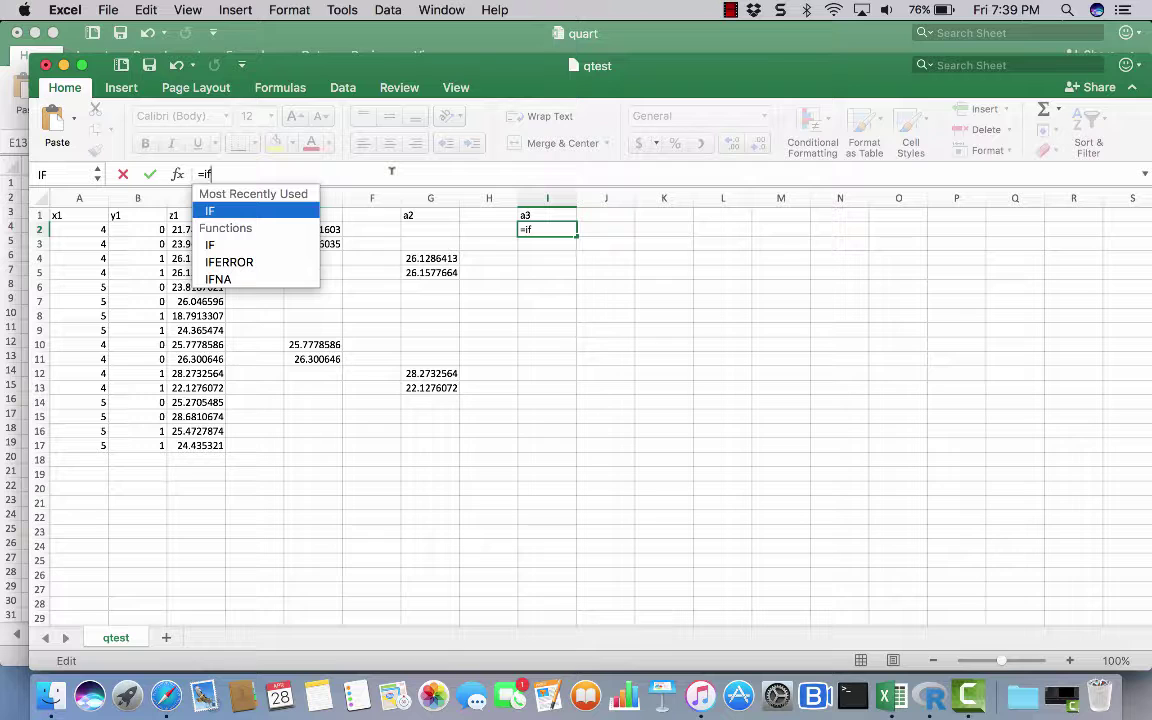
text(()
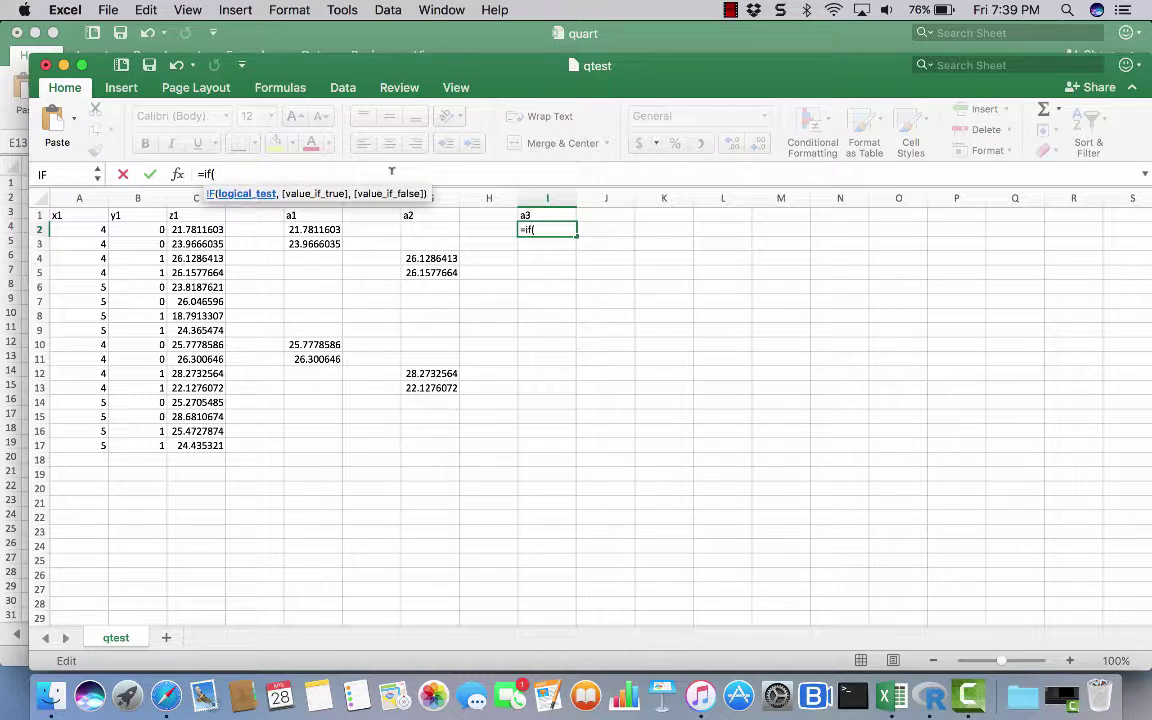
text(and)
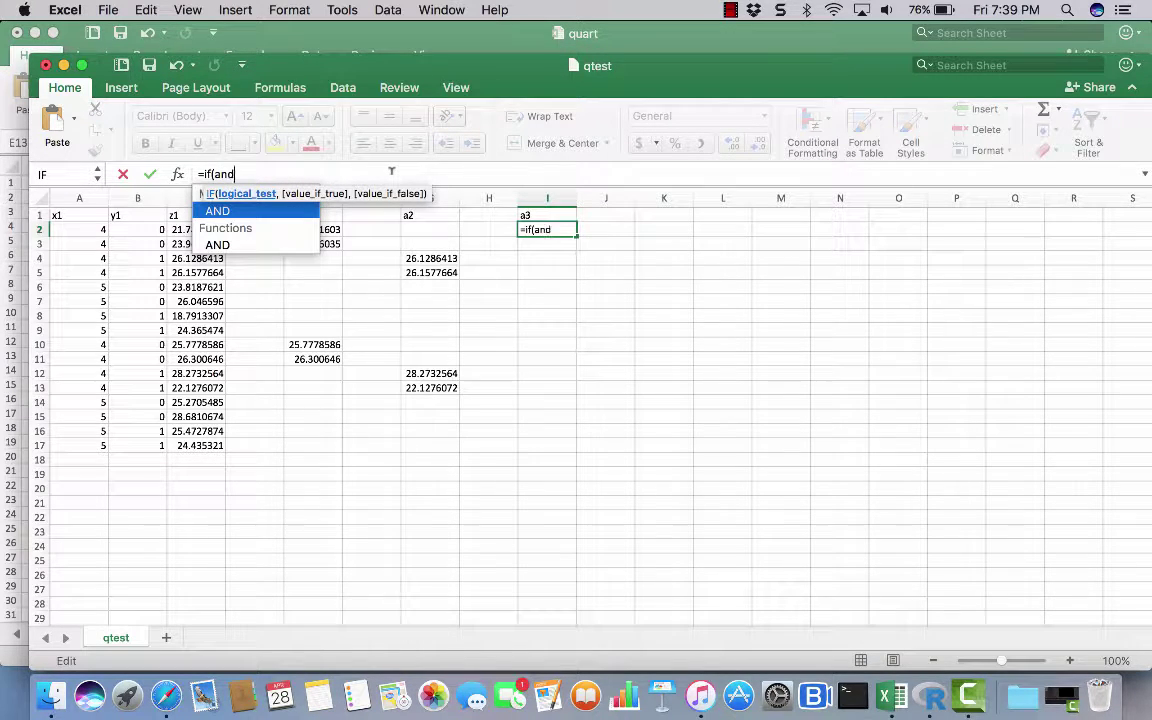
text(()
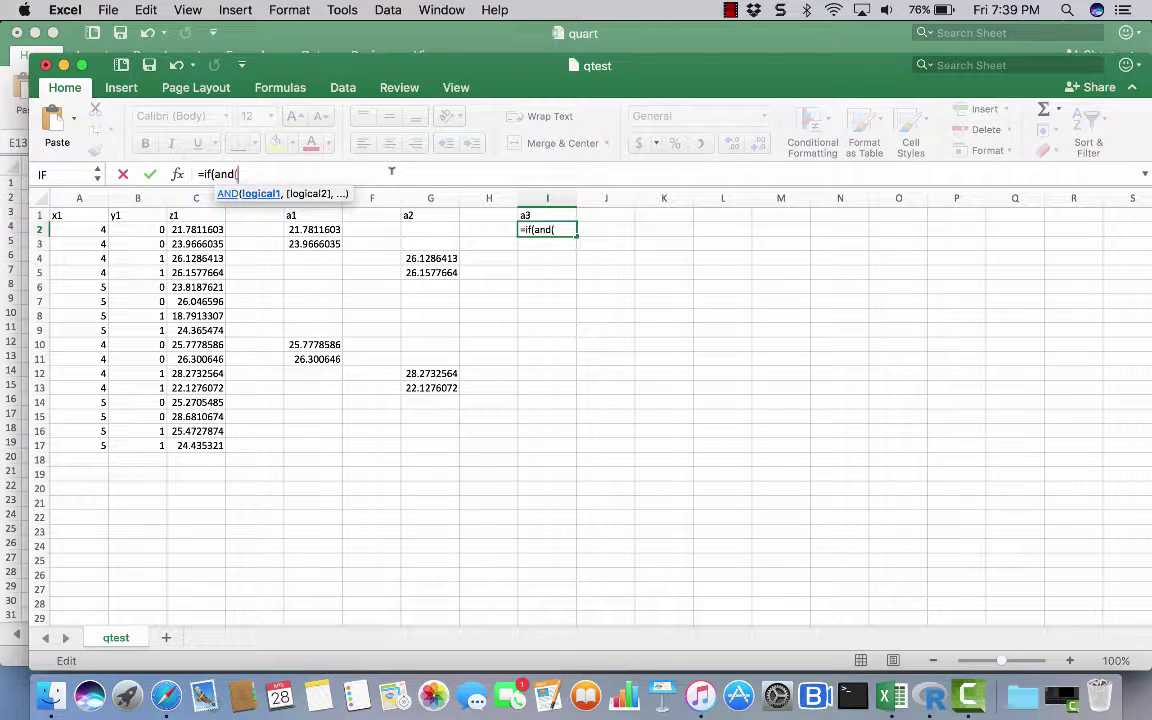
text(a)
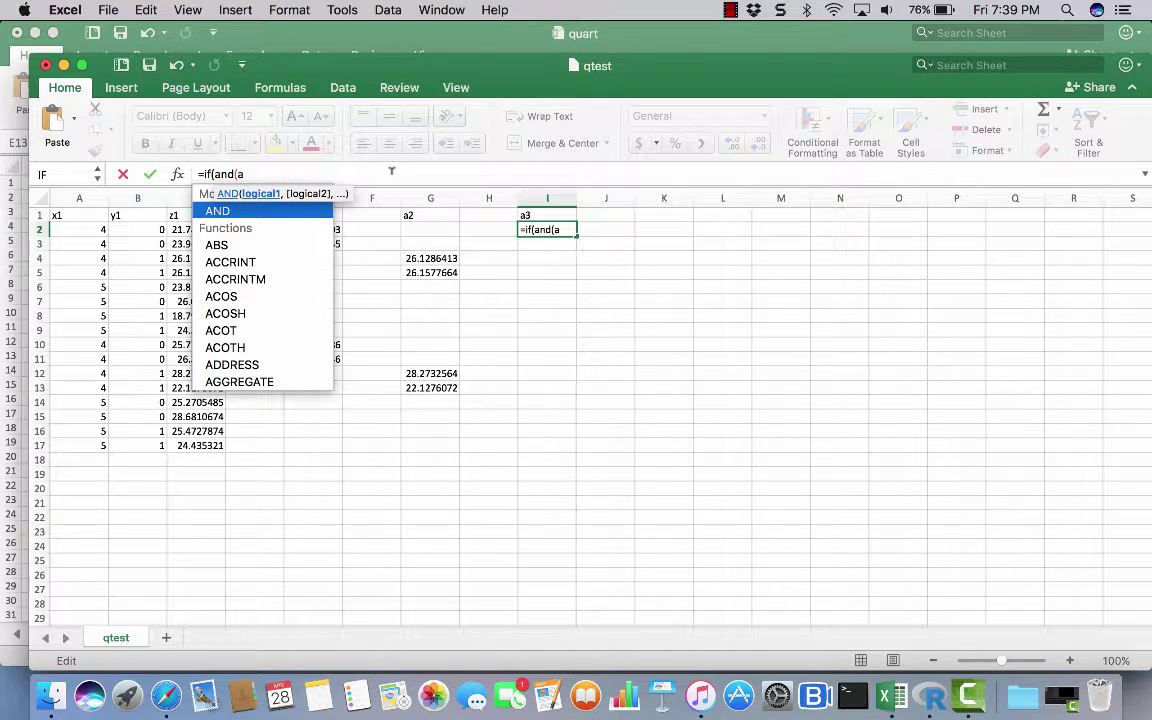
text(2=)
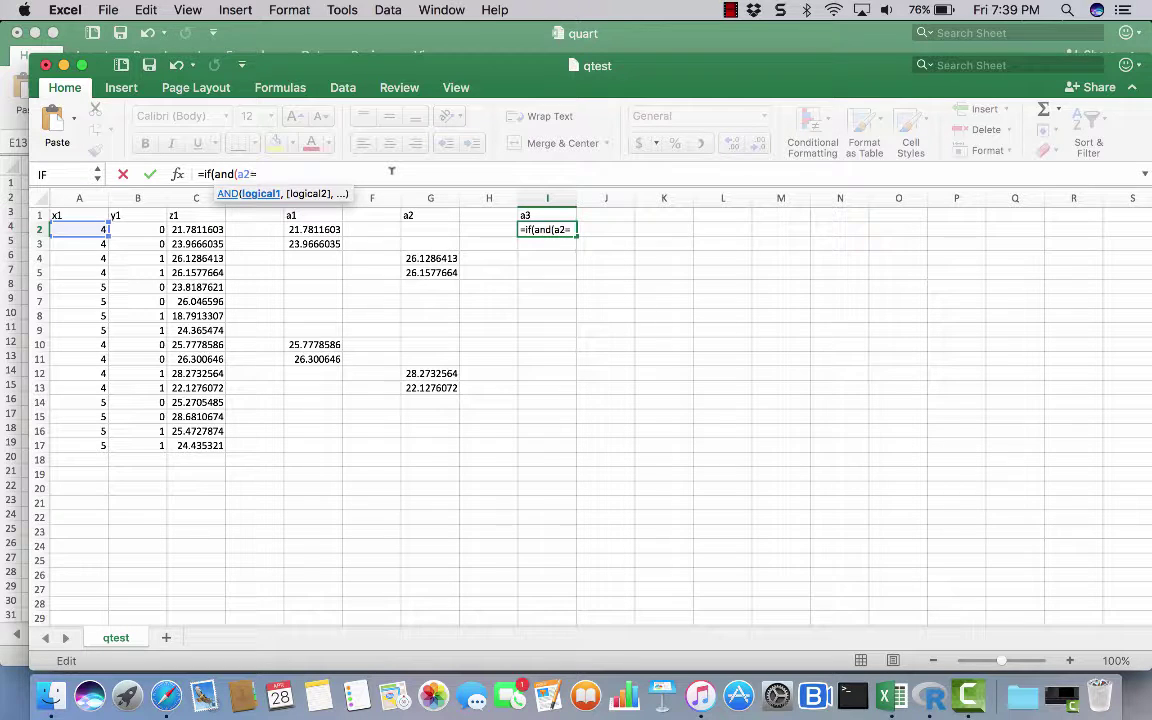
text(5,)
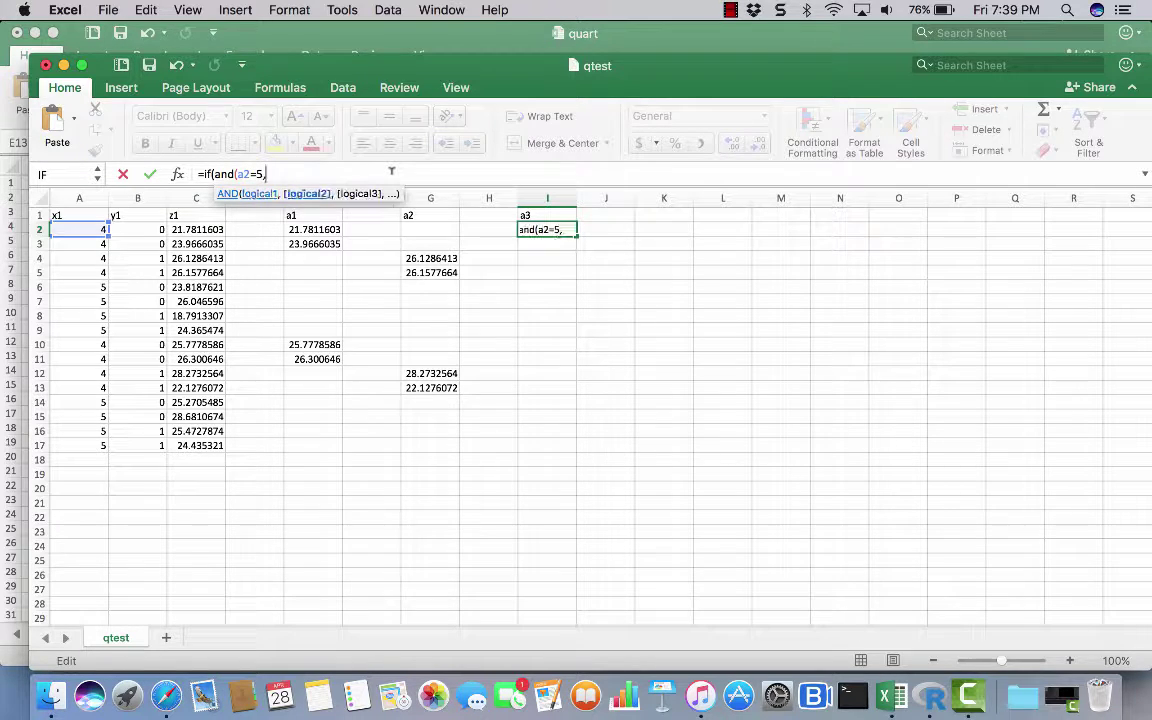
text(b2)
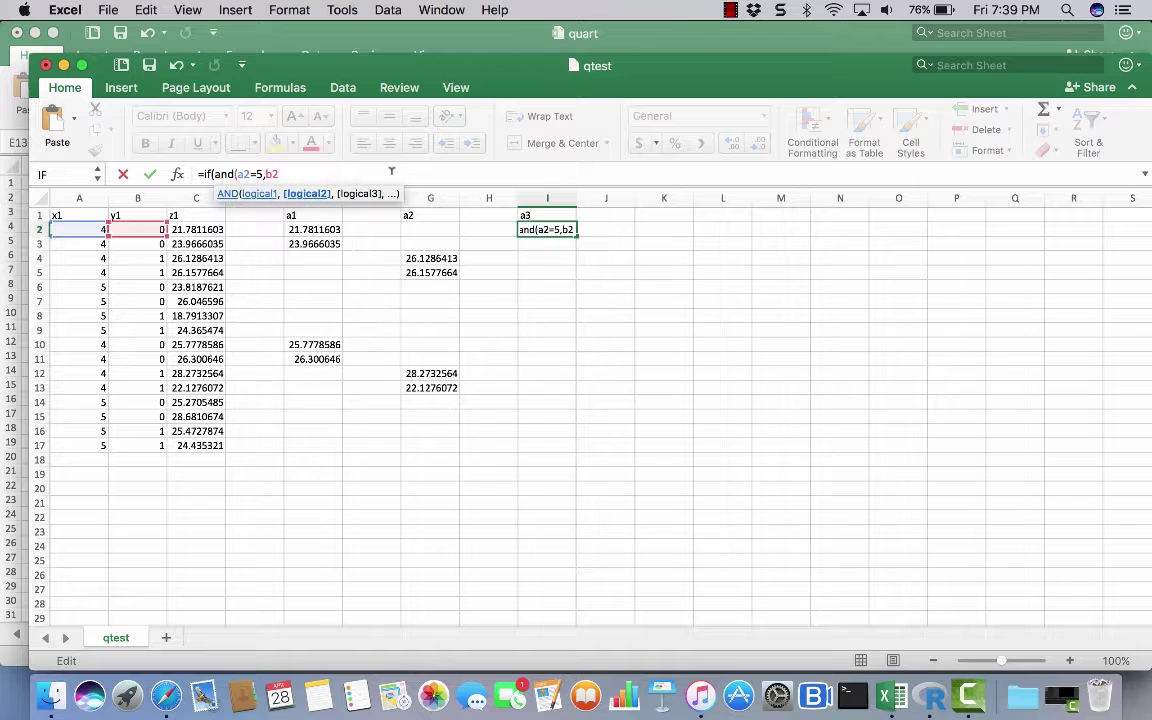
text(=0))
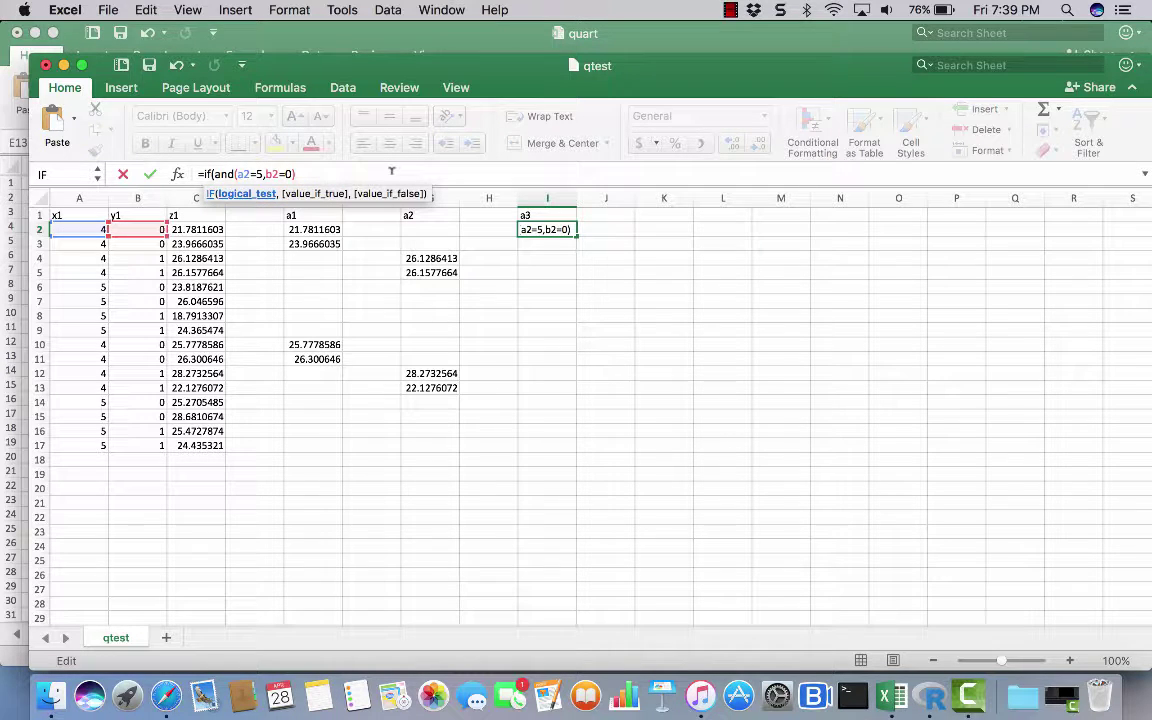
text(,c)
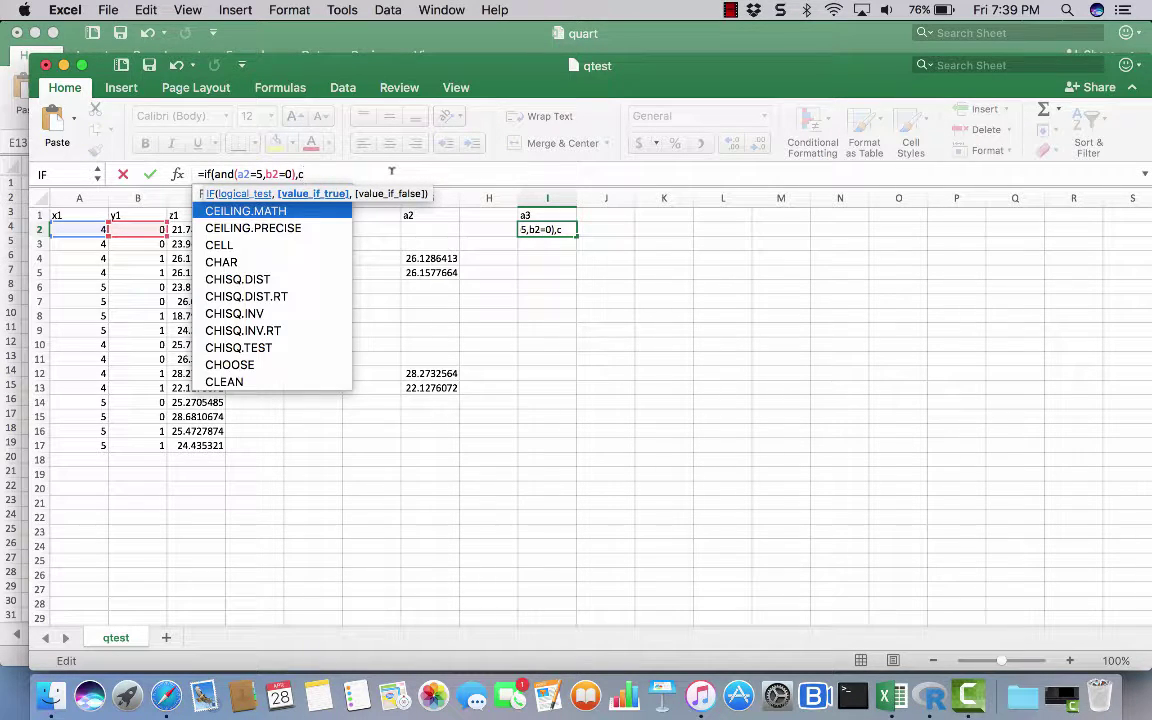
text(2,)
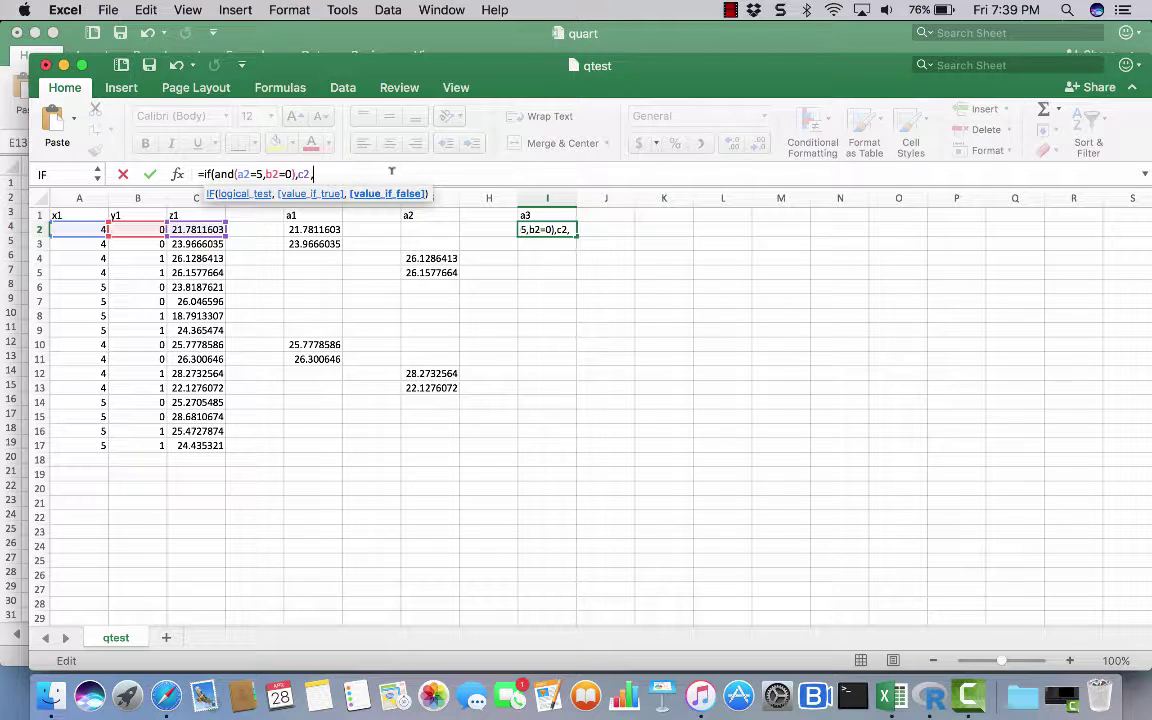
text(""))
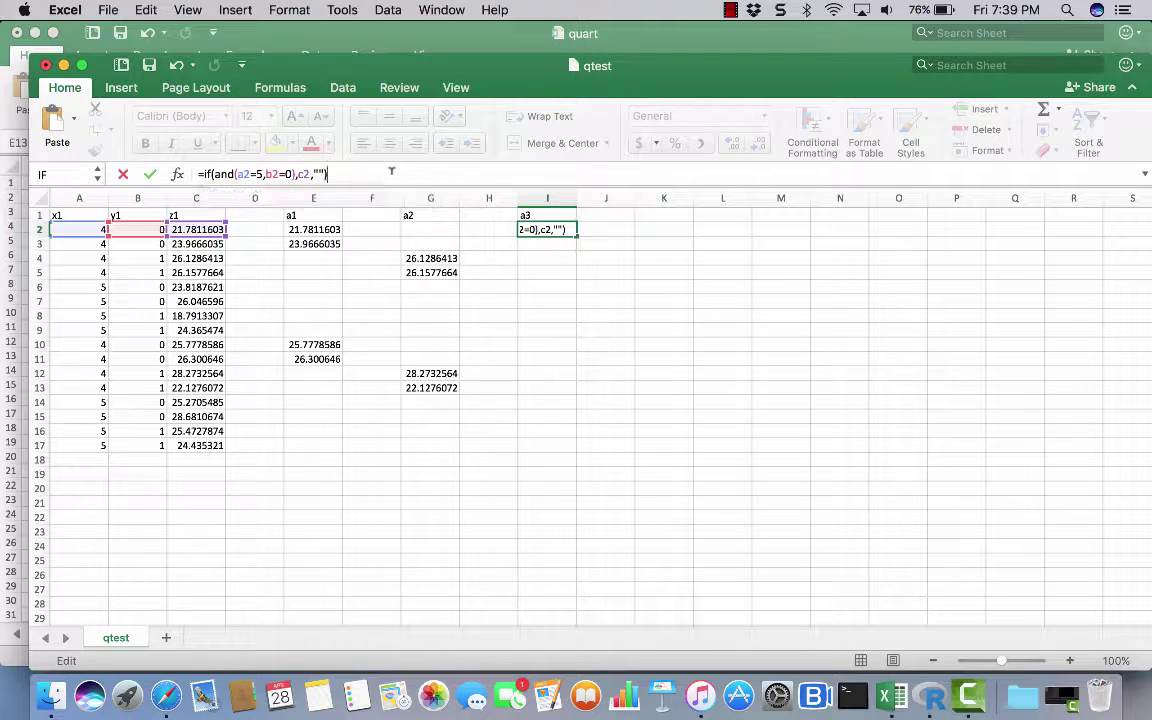
key(Return)
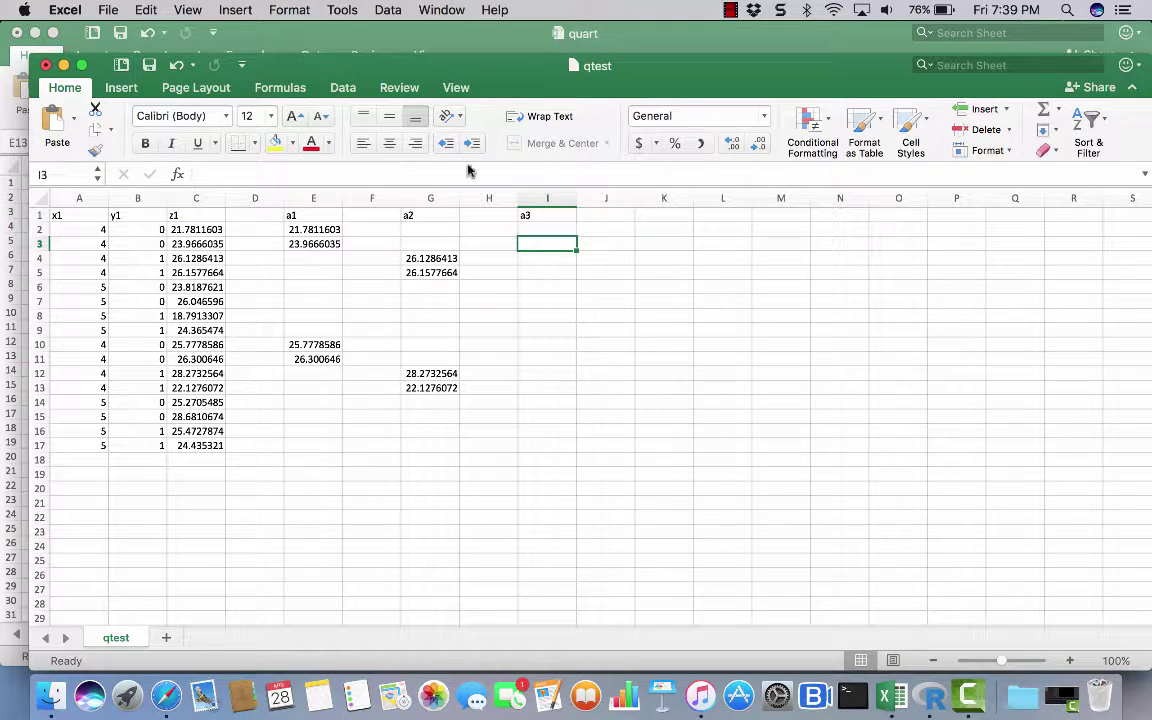
Step: Copy the formula in I2 down to cells I3 through I17, and save the workbook in its current file format
click(558, 224)
key(super+c)
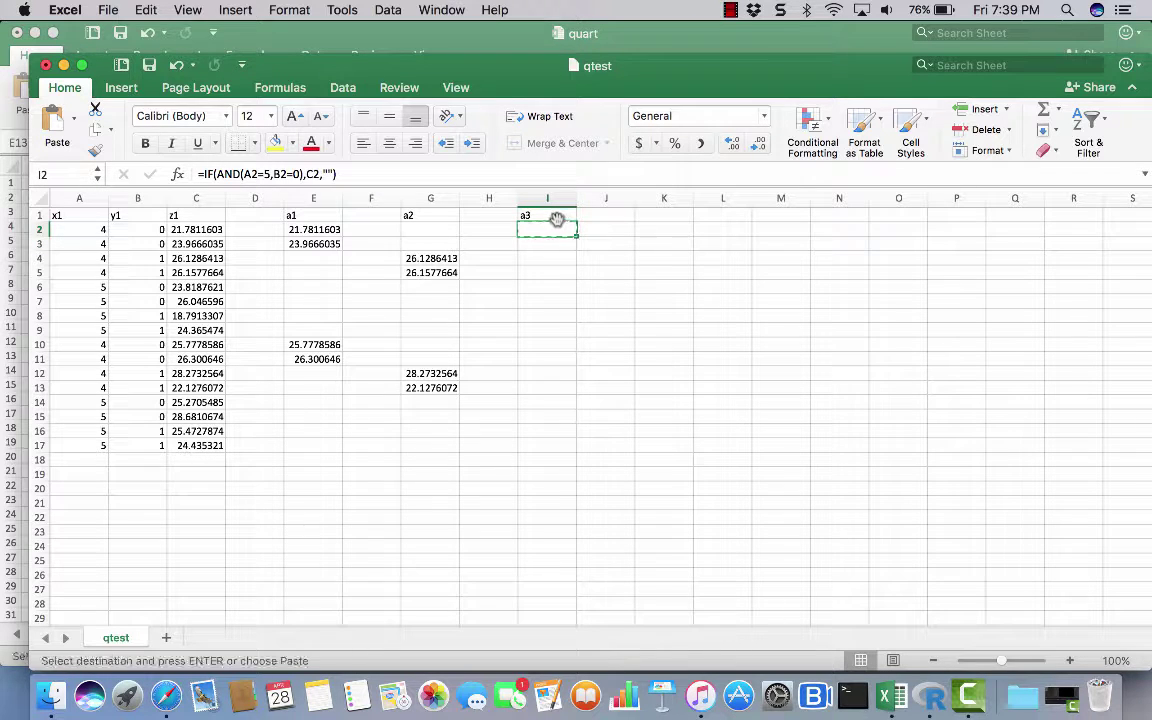
click(551, 243)
drag(551, 243, 553, 441)
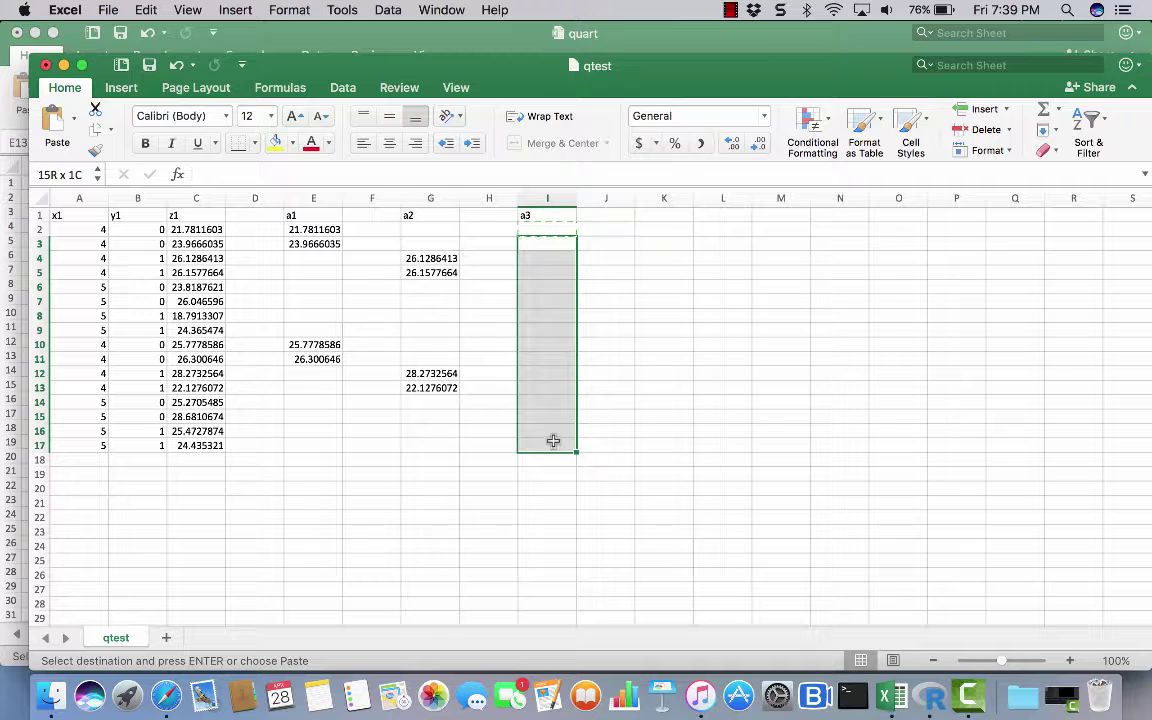
key(Return)
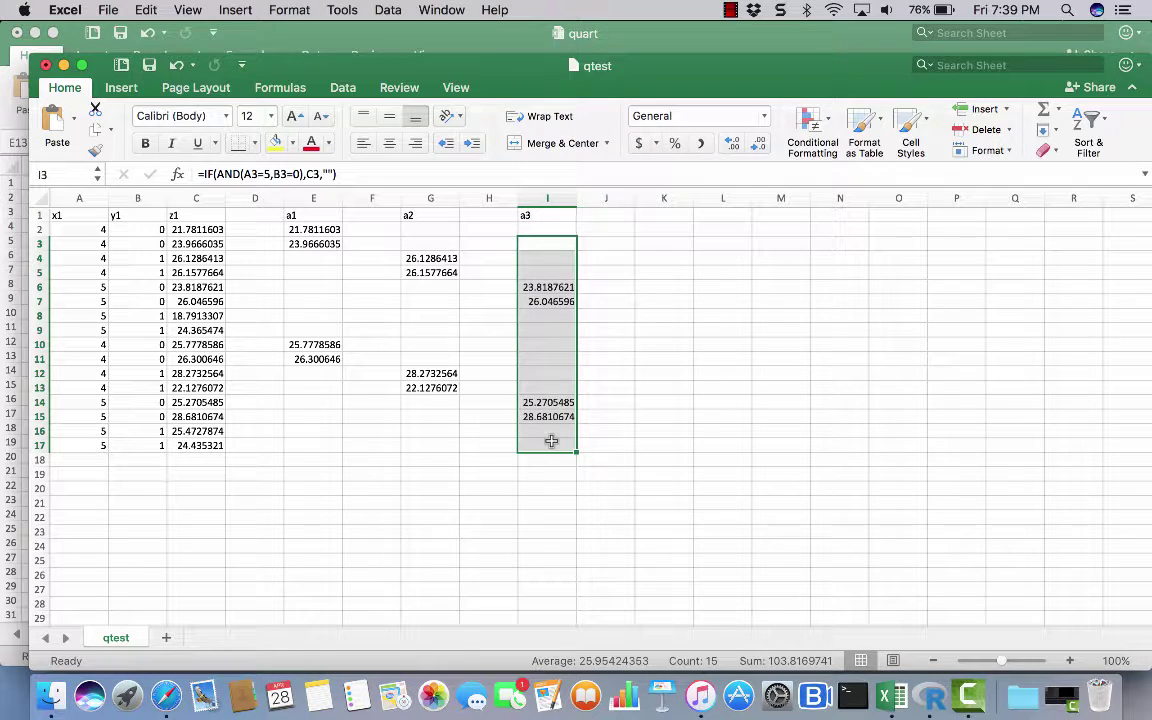
key(super+s)
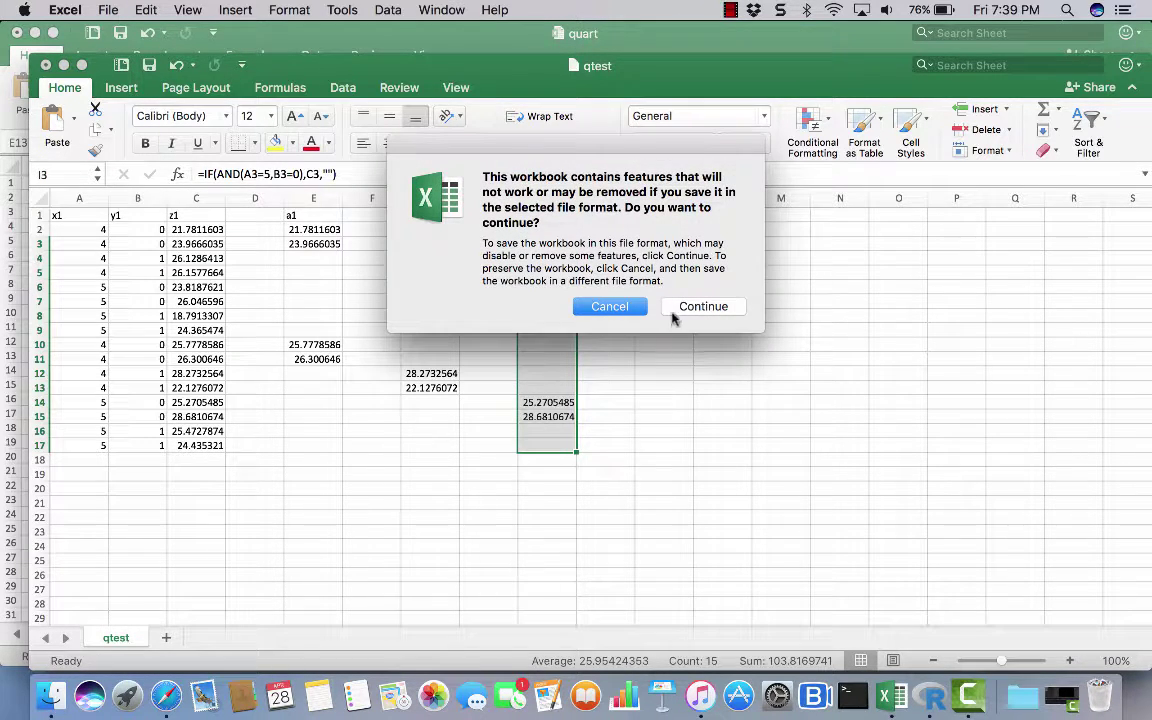
click(686, 306)
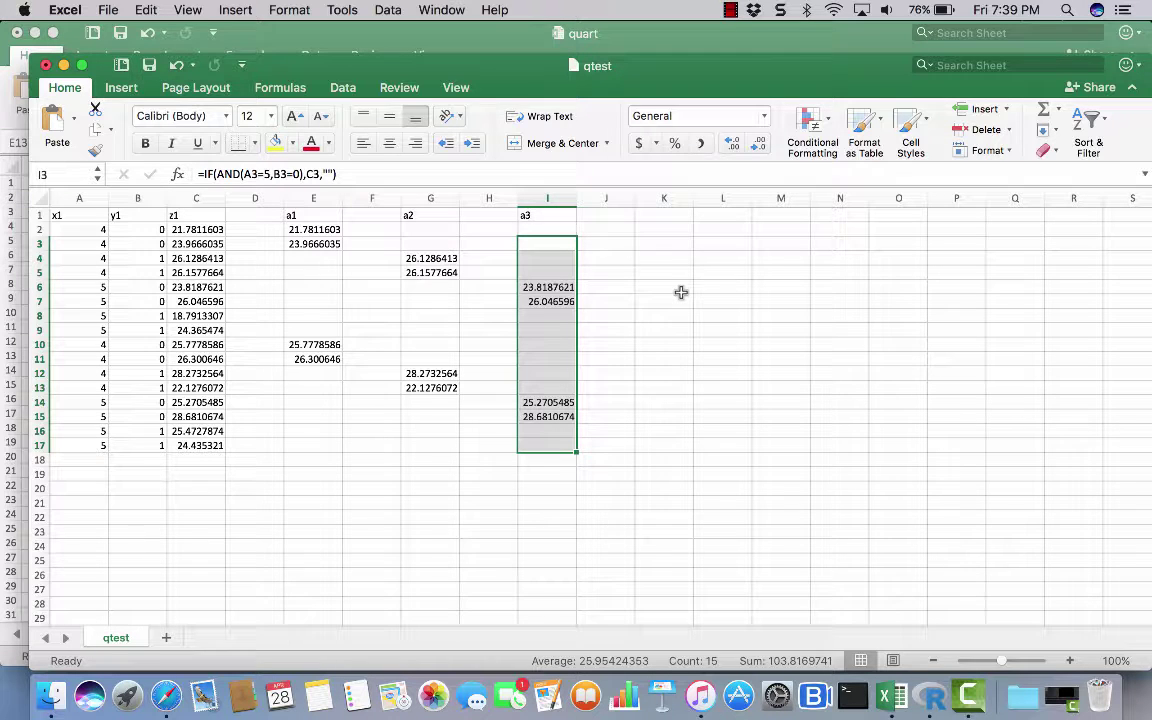
Step: Enter the heading a4 in cell K1
click(655, 215)
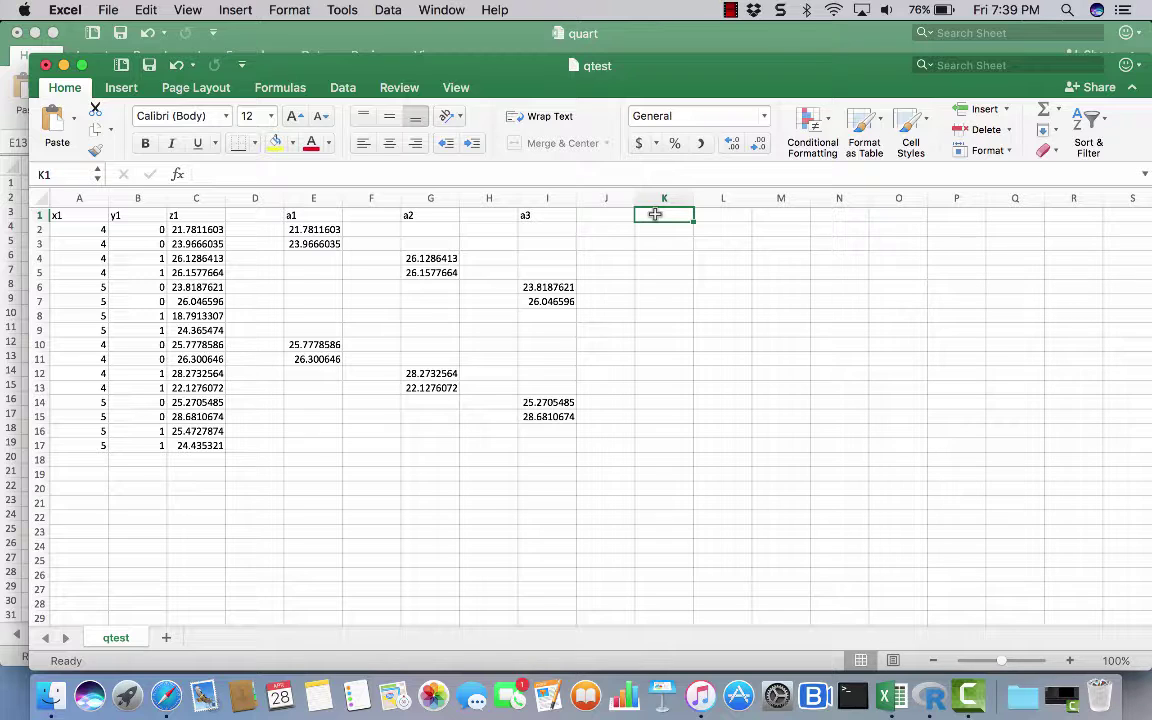
text(a4)
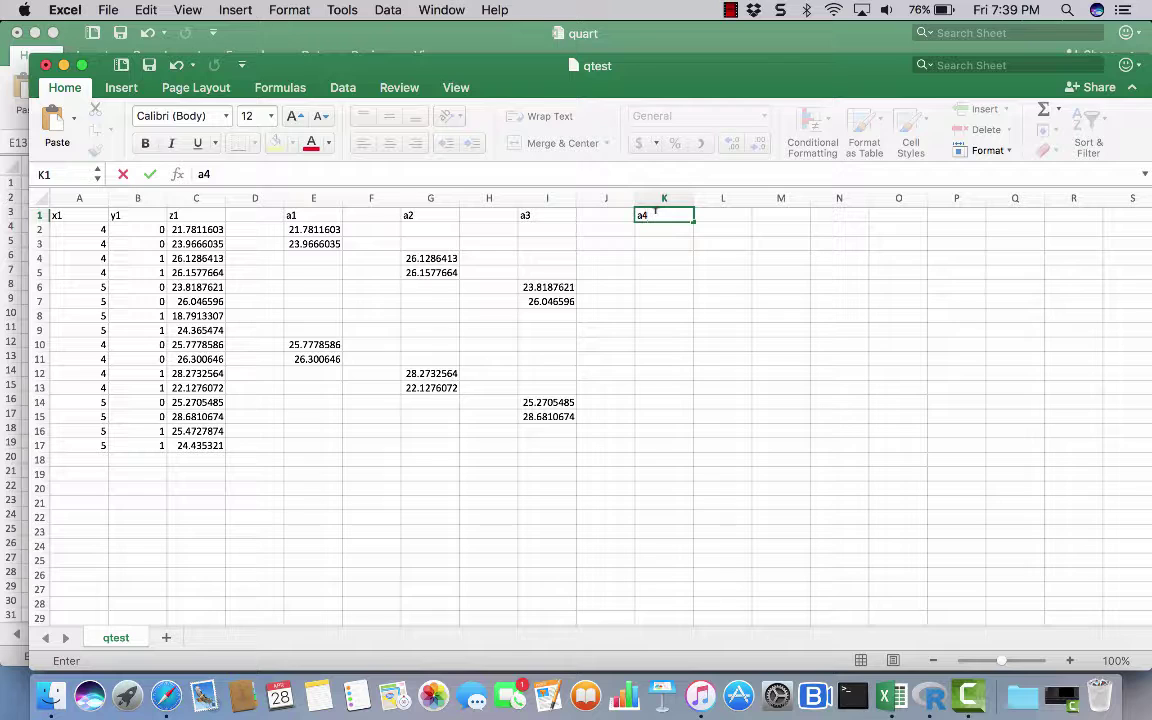
click(657, 229)
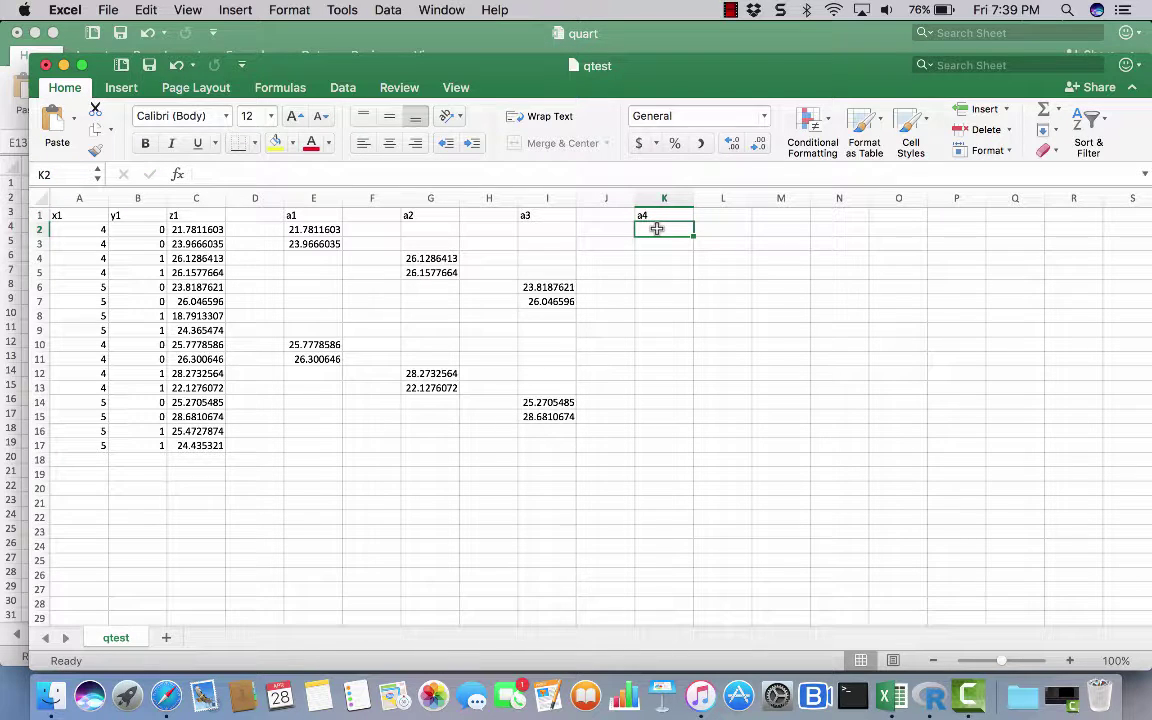
Step: Enter the formula =if(and(a2=5,b2=1),c2,"") in cell K2
text(=)
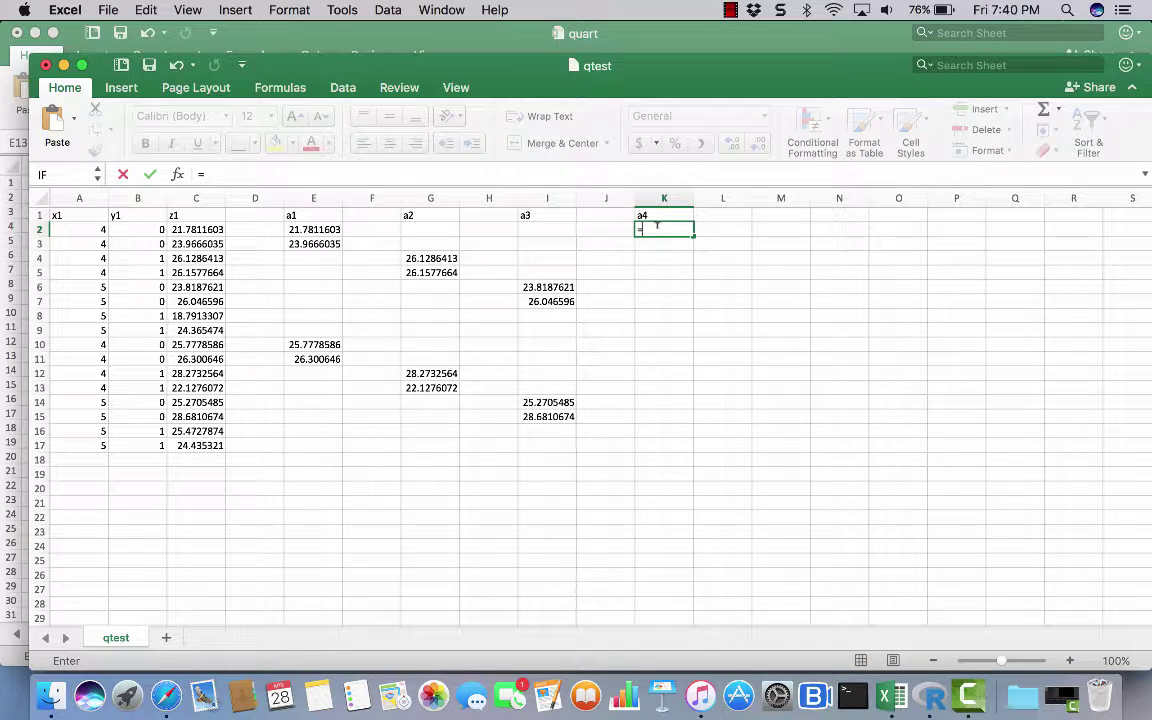
text(if()
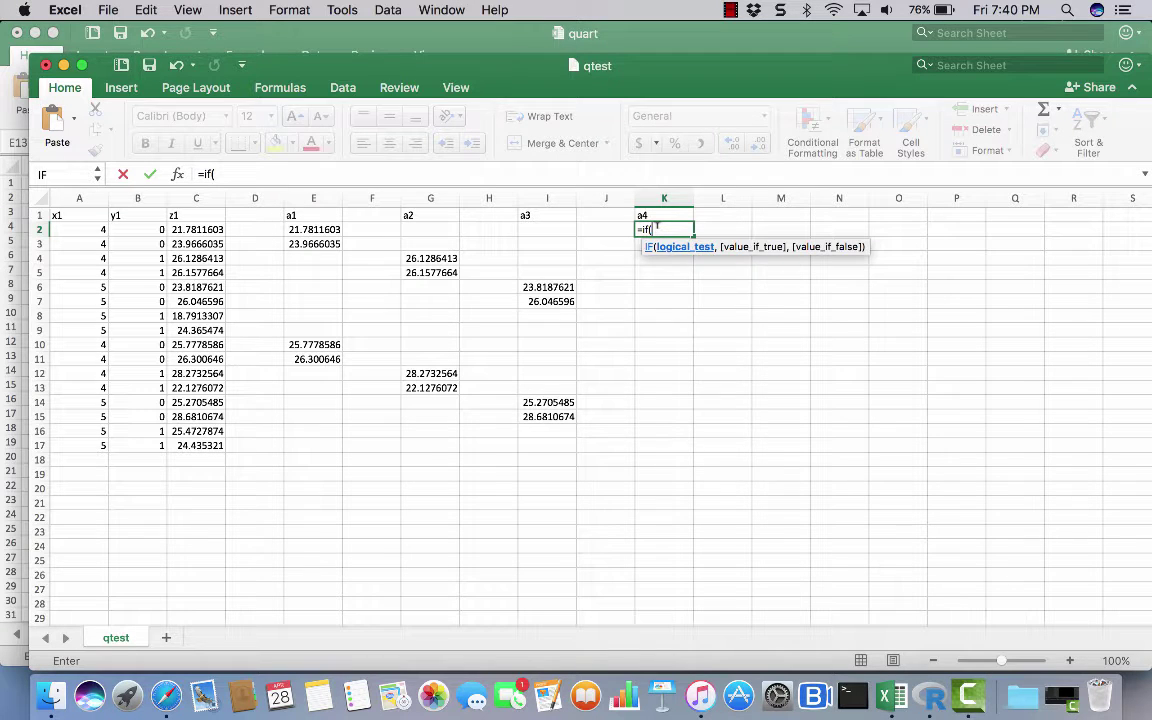
text(and()
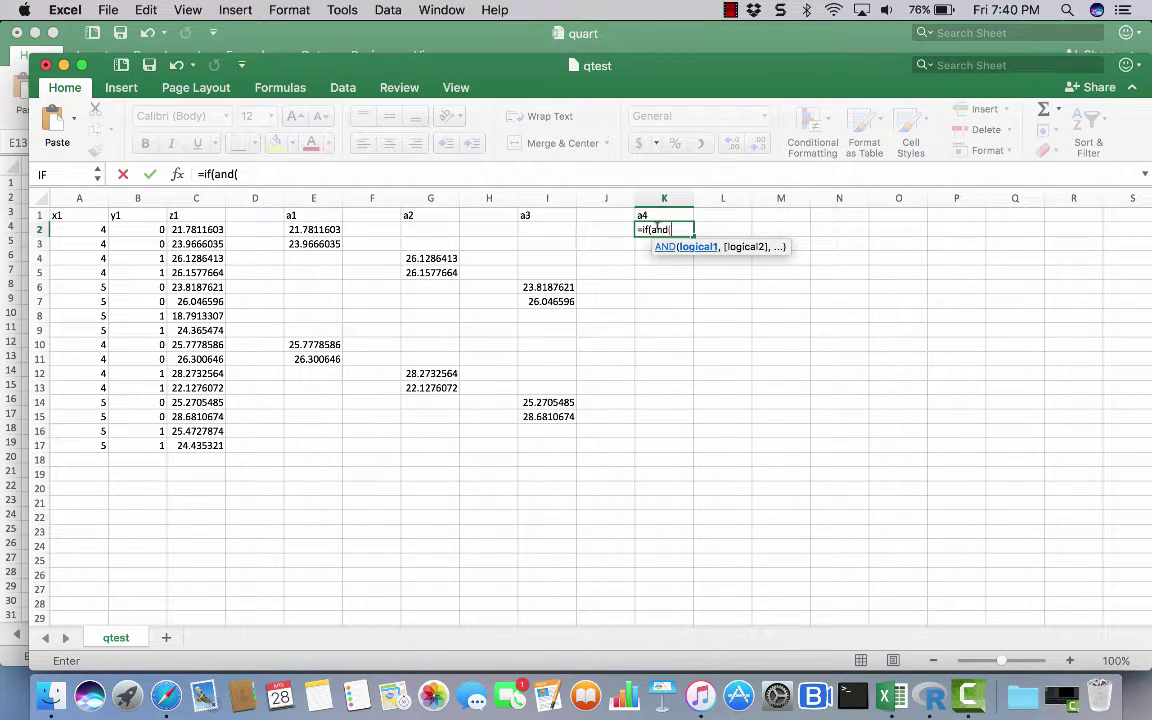
text(a2)
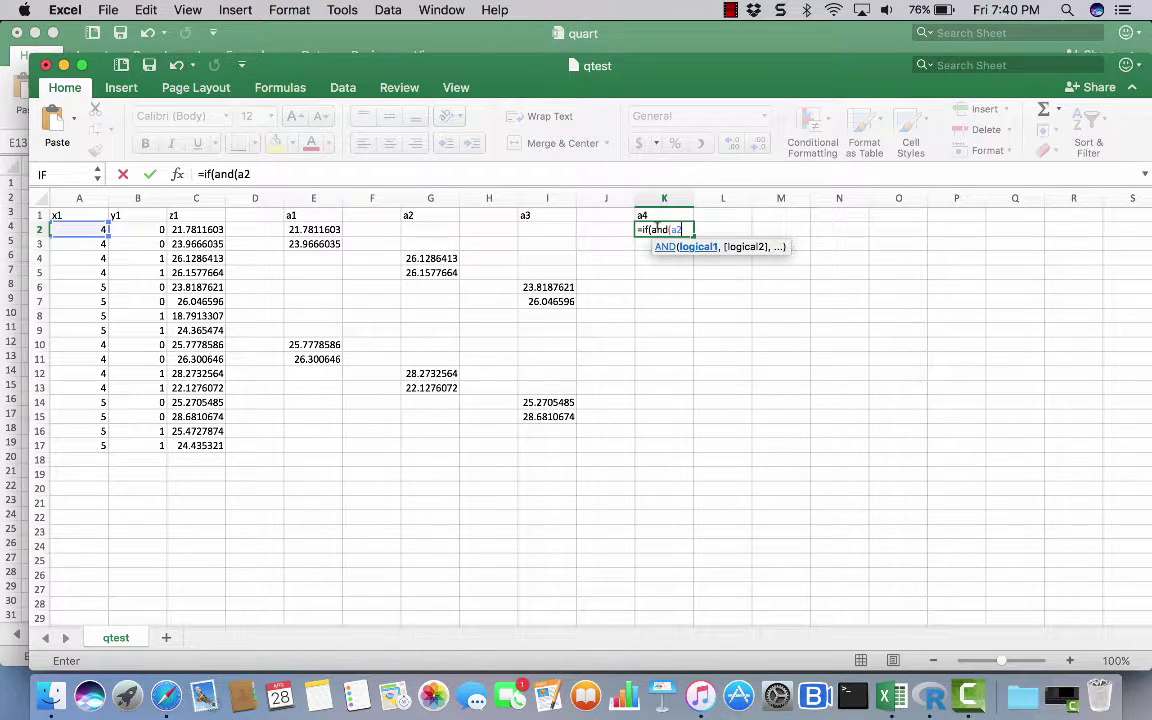
text(=5,)
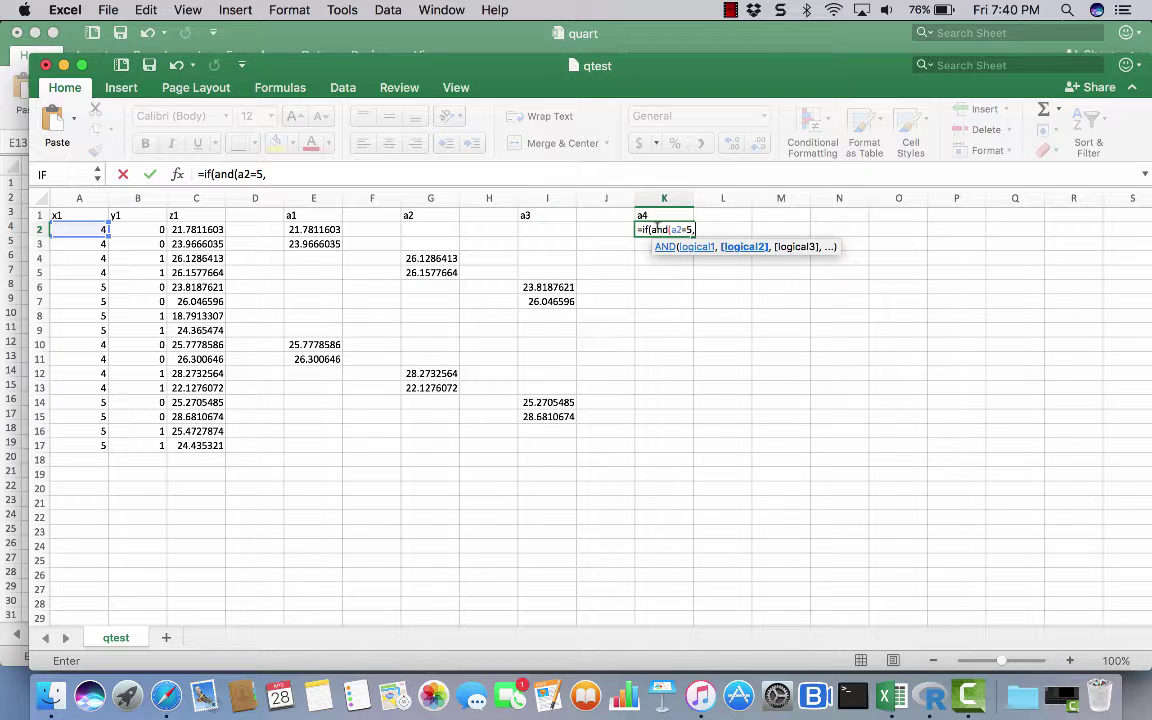
text(b2=1)
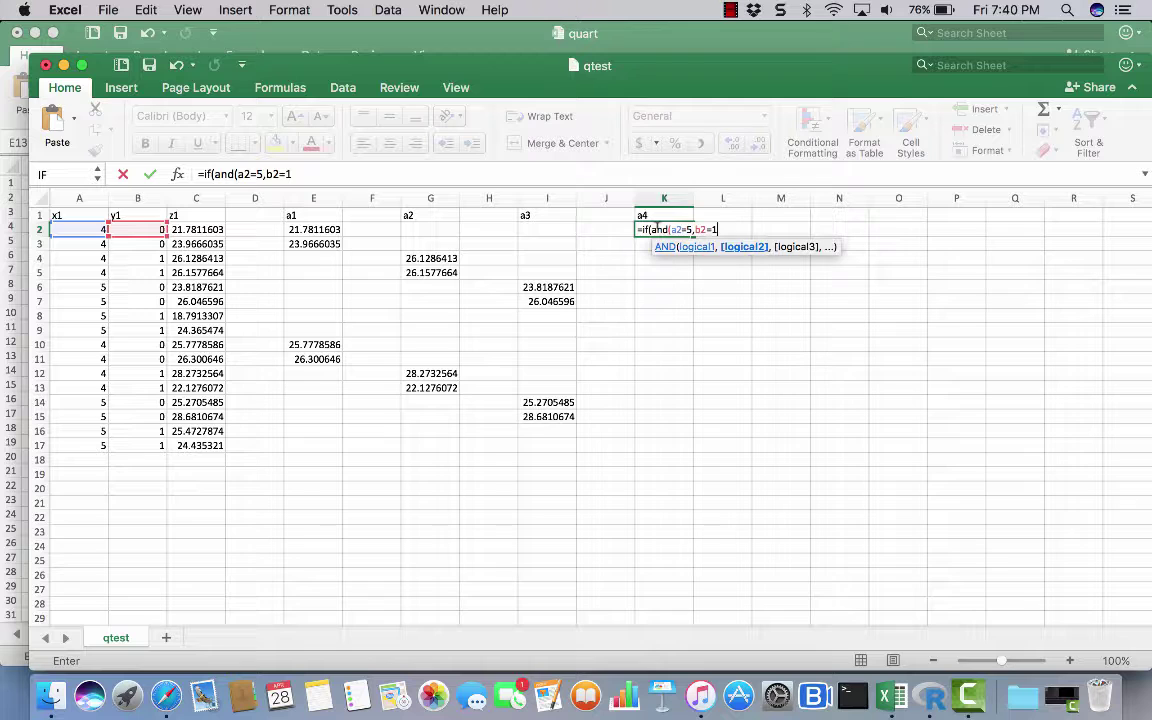
text(),c2)
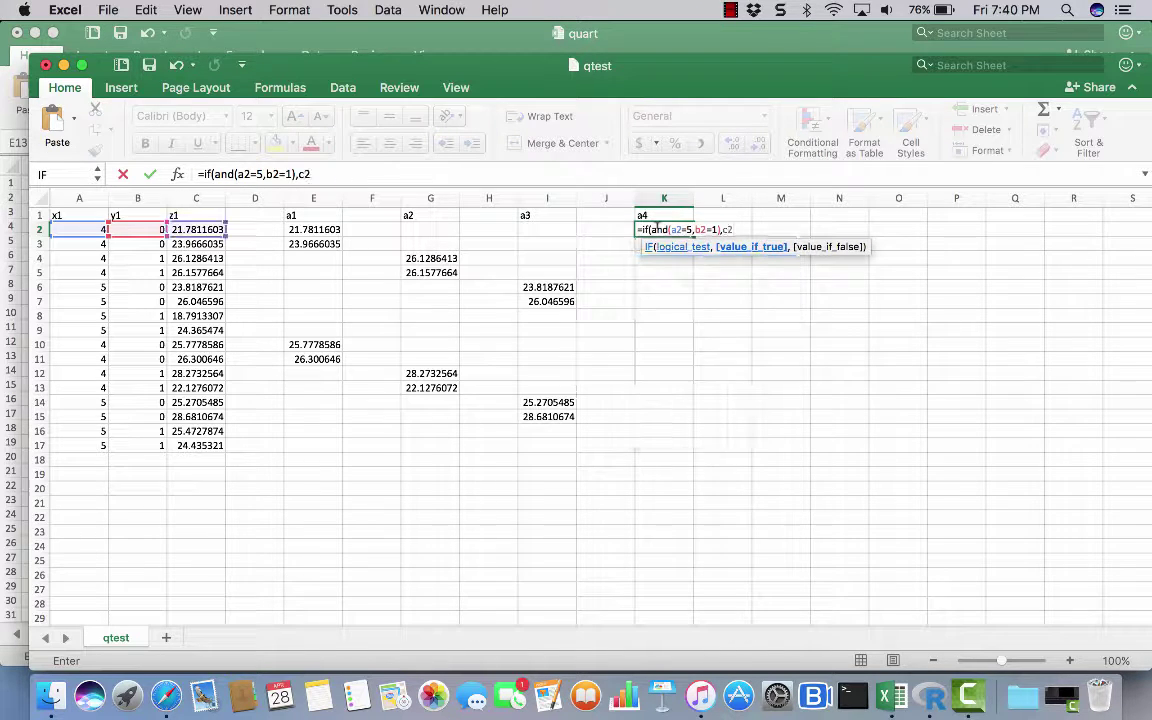
text(,""))
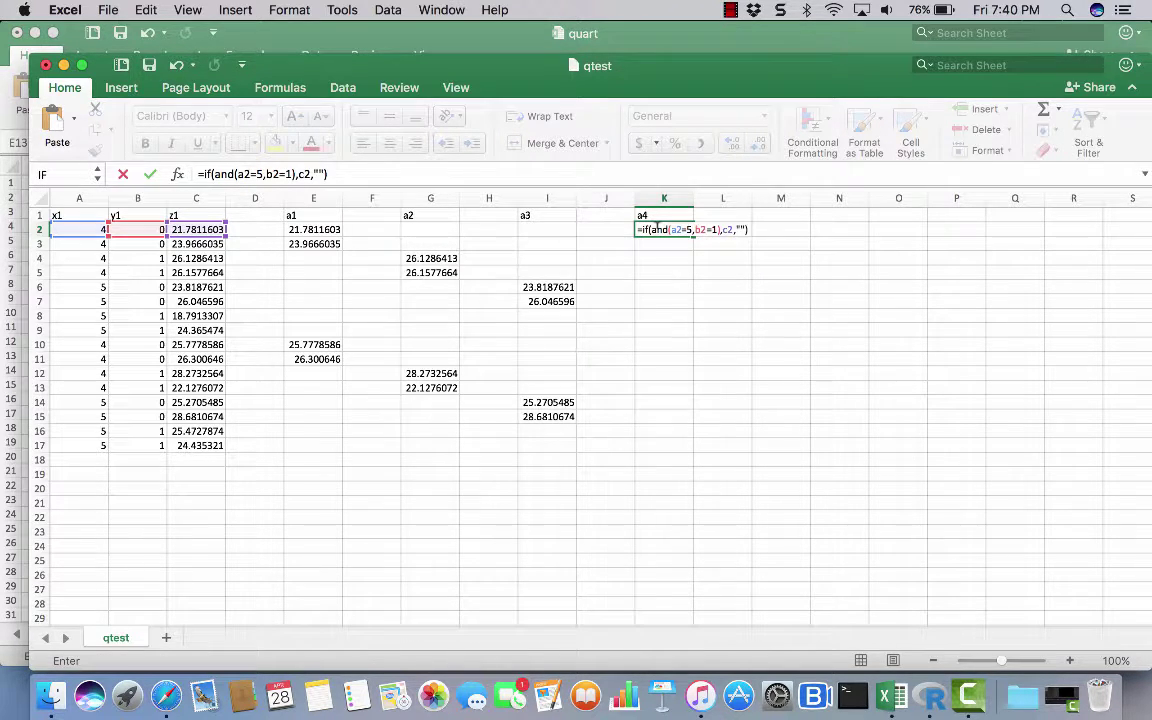
key(Return)
Step: Copy the formula in K2 down to cells K3 through K17
click(665, 224)
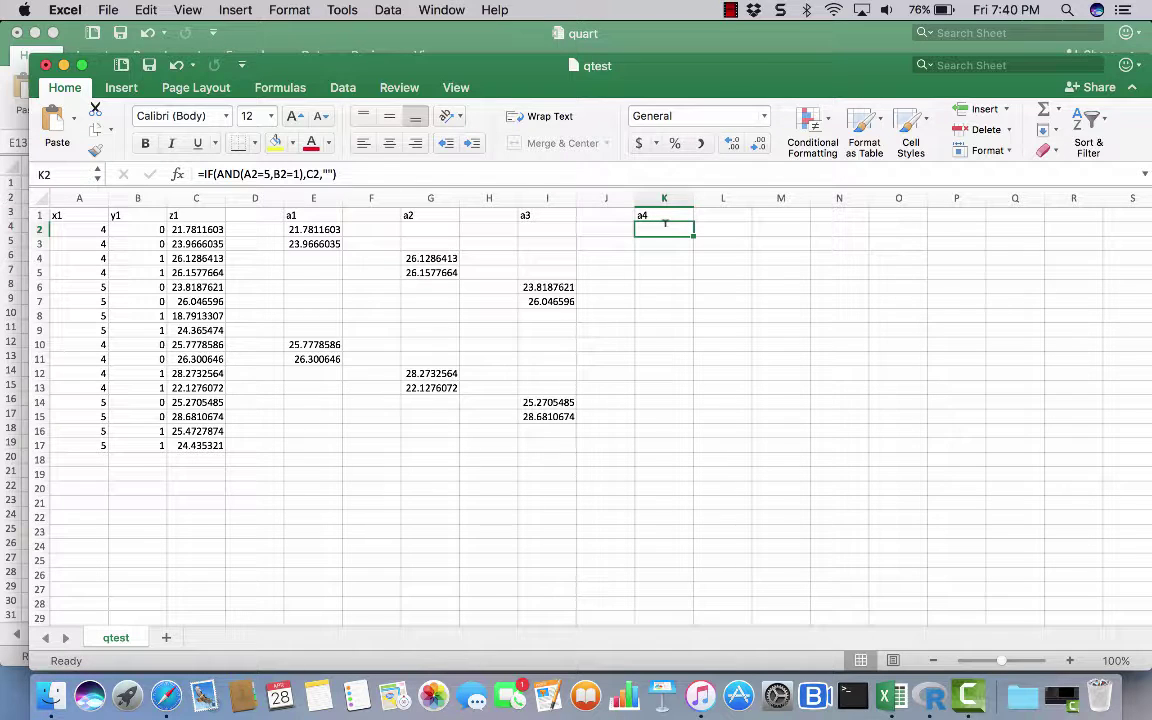
key(cmd+c)
drag(664, 240, 667, 442)
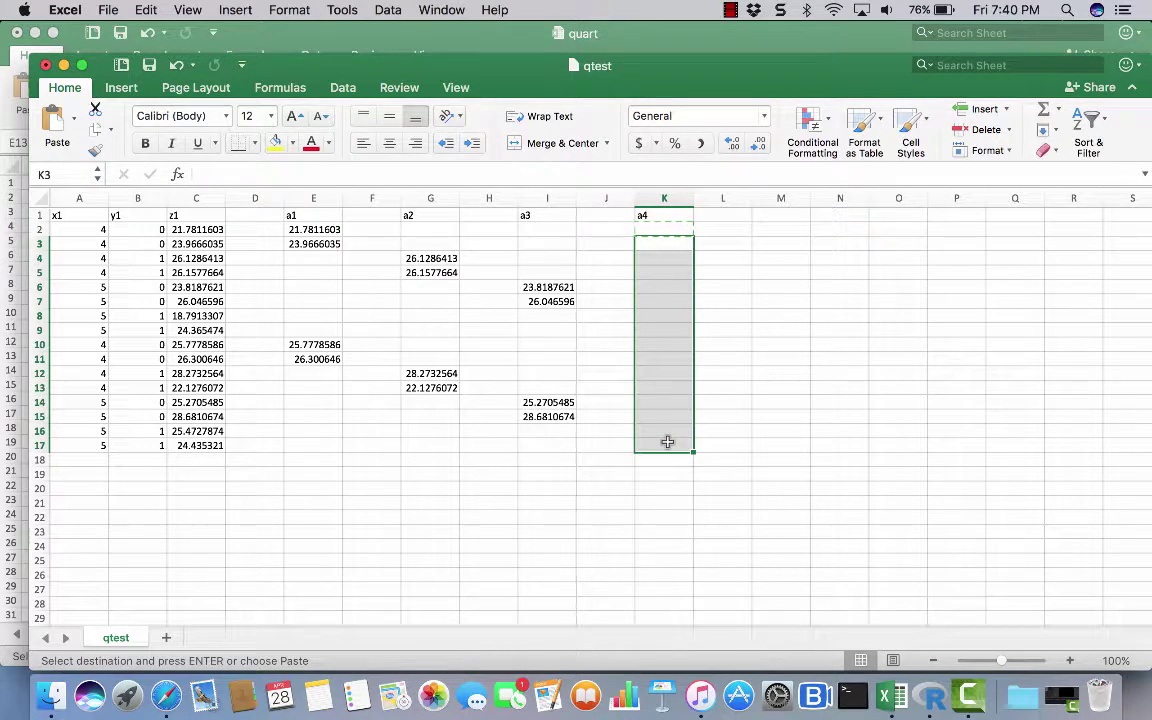
key(Return)
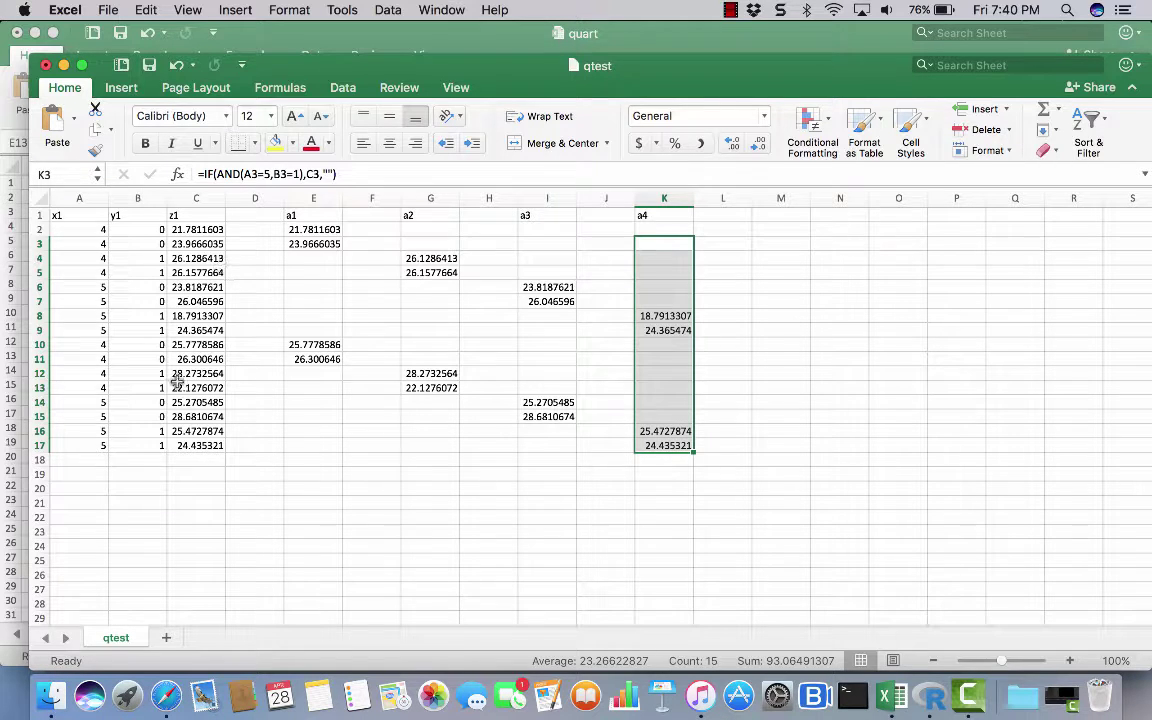
click(829, 215)
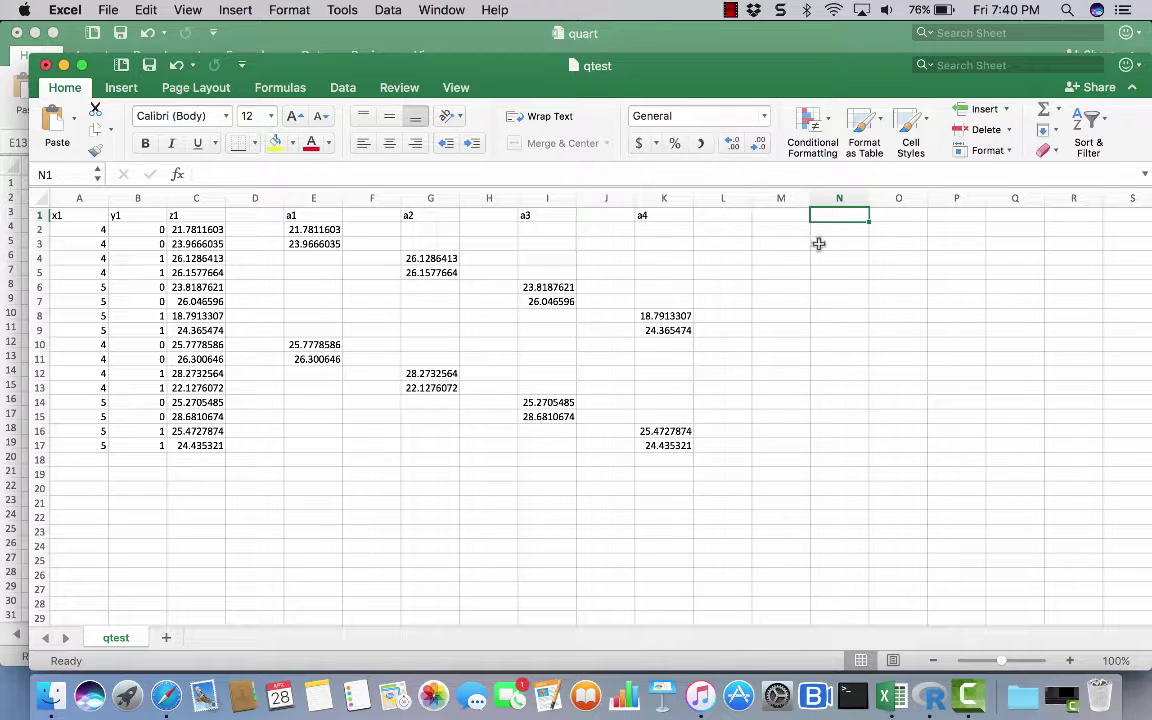
Step: Enter the first-quartile formula =quartile(e1:e17,1) in cell E18, below the a1 column
click(298, 460)
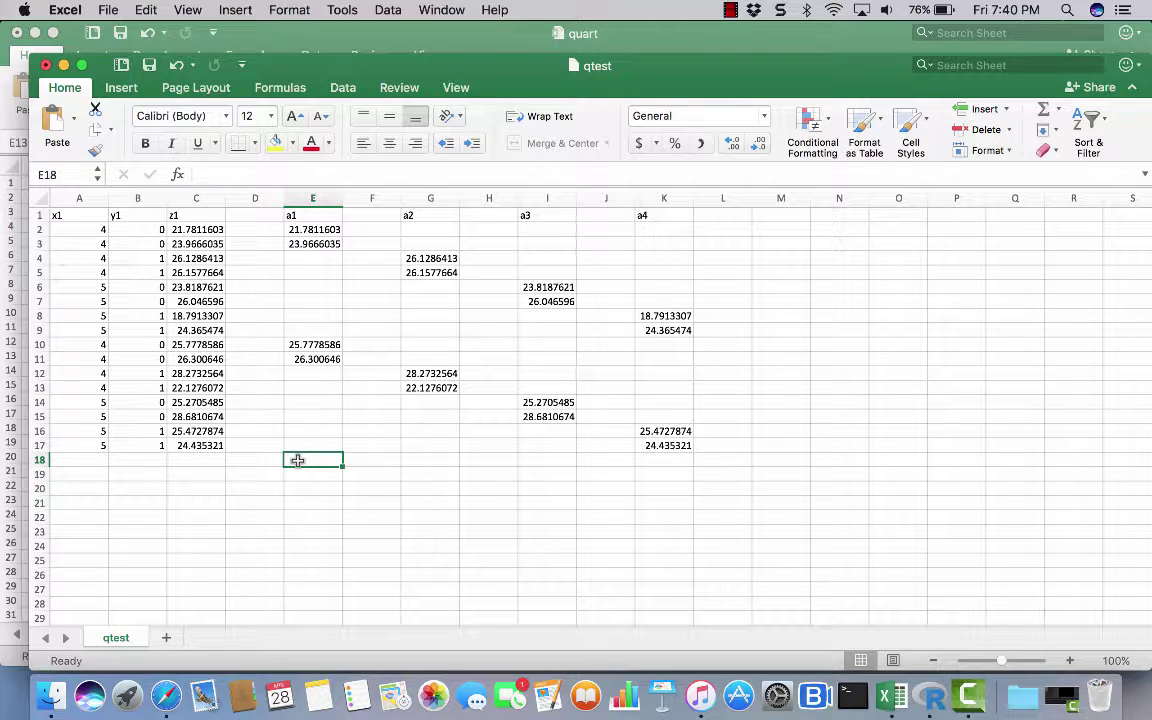
text(=)
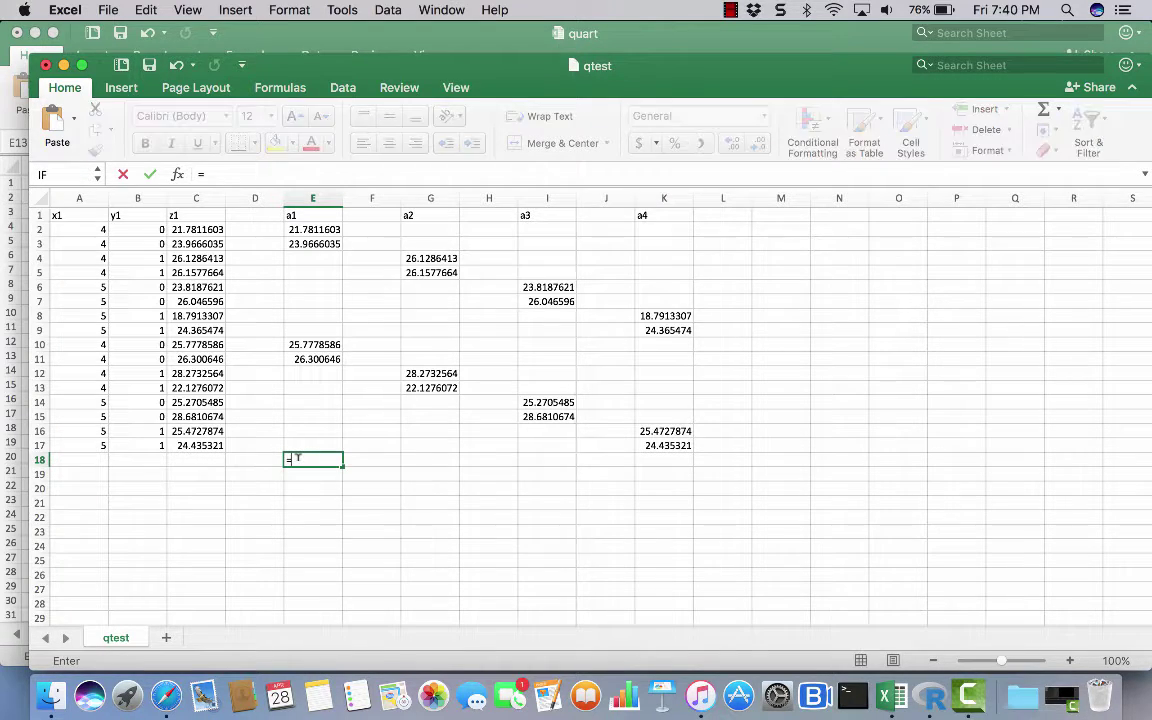
text(quartile()
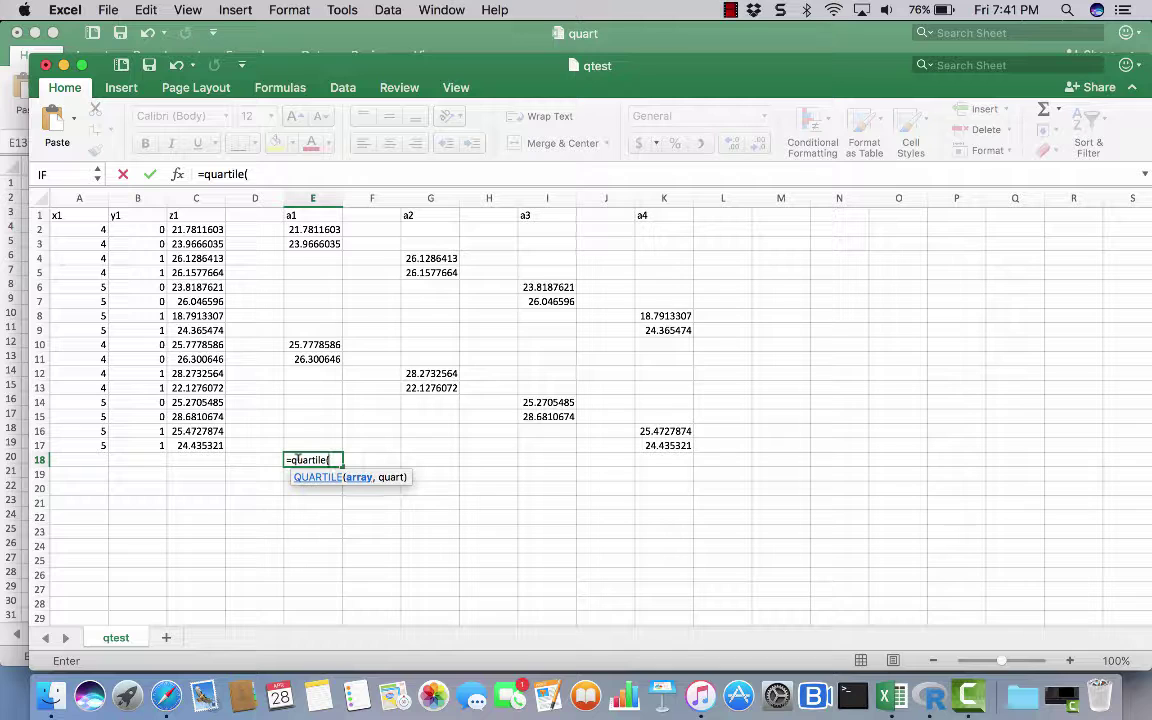
text(e1)
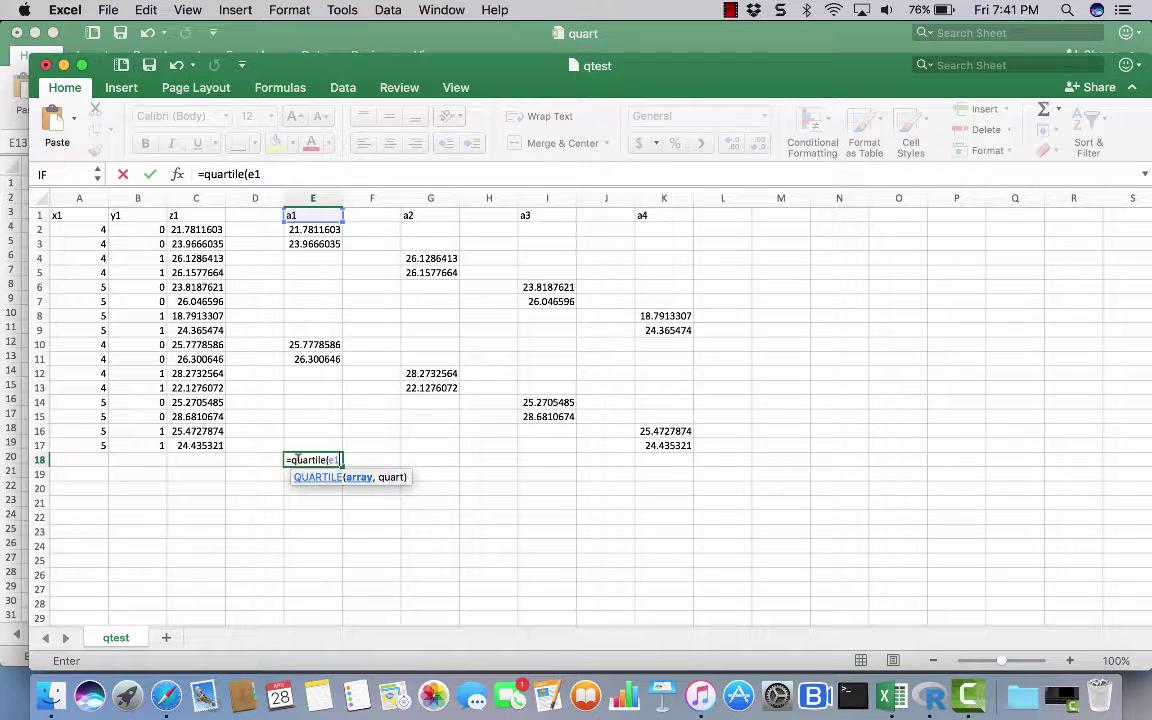
text(:)
text(e1)
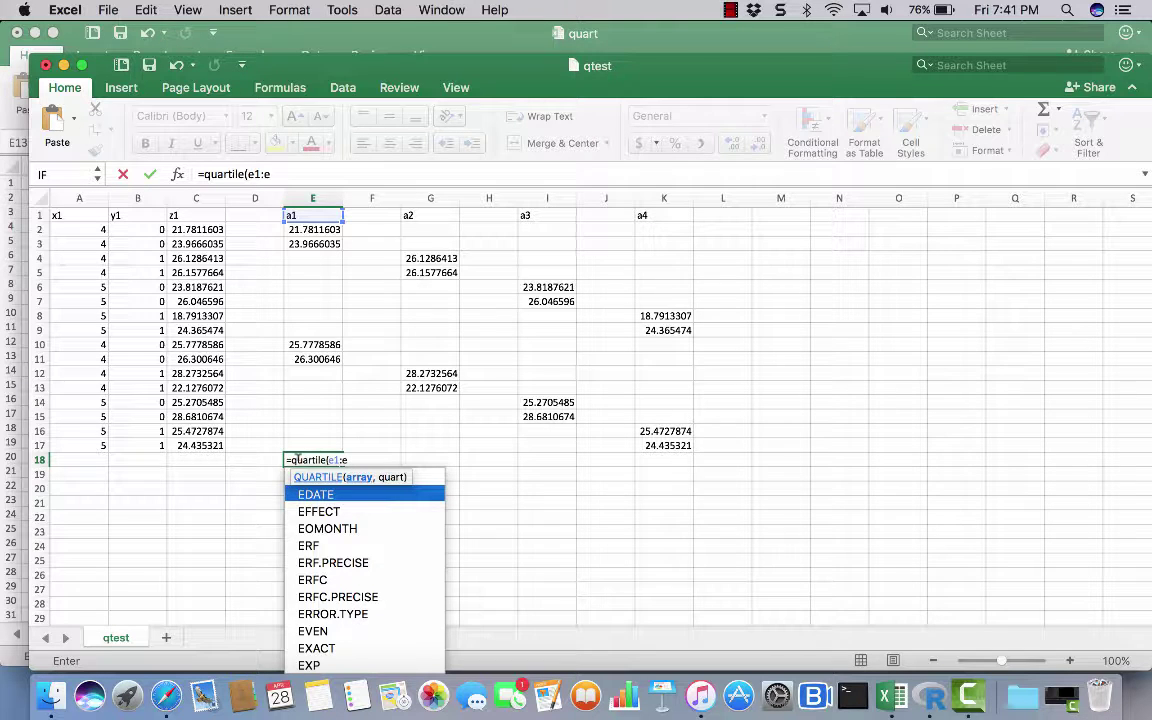
text(7)
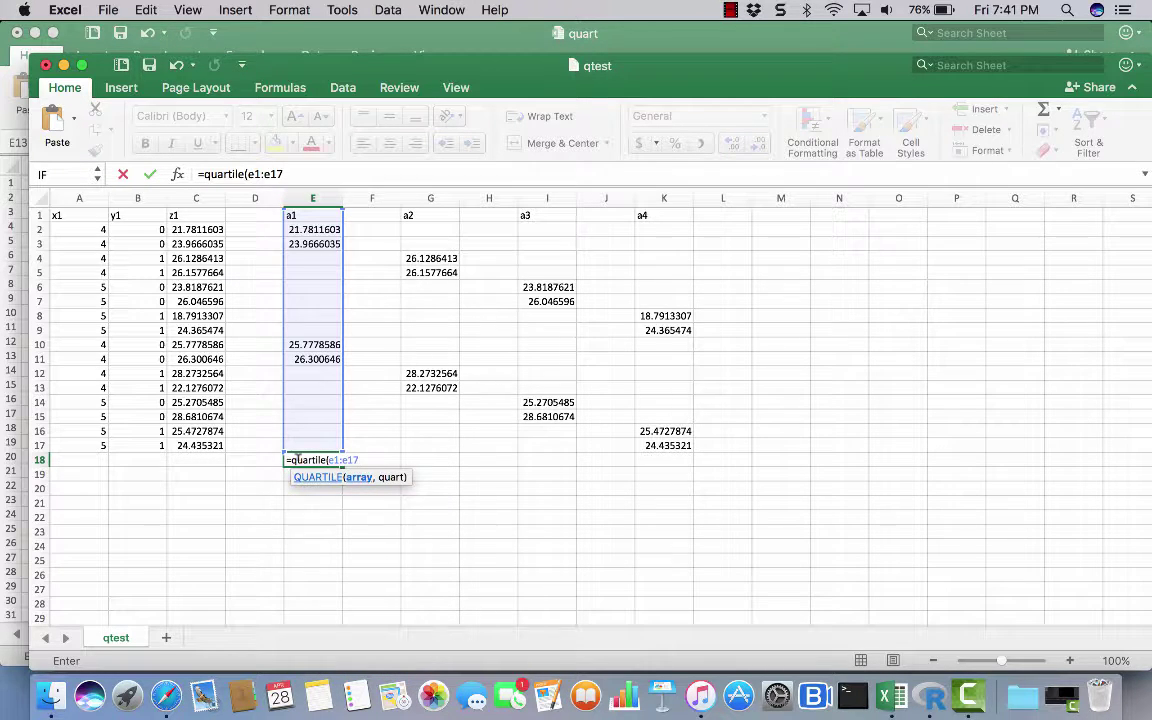
text(,1))
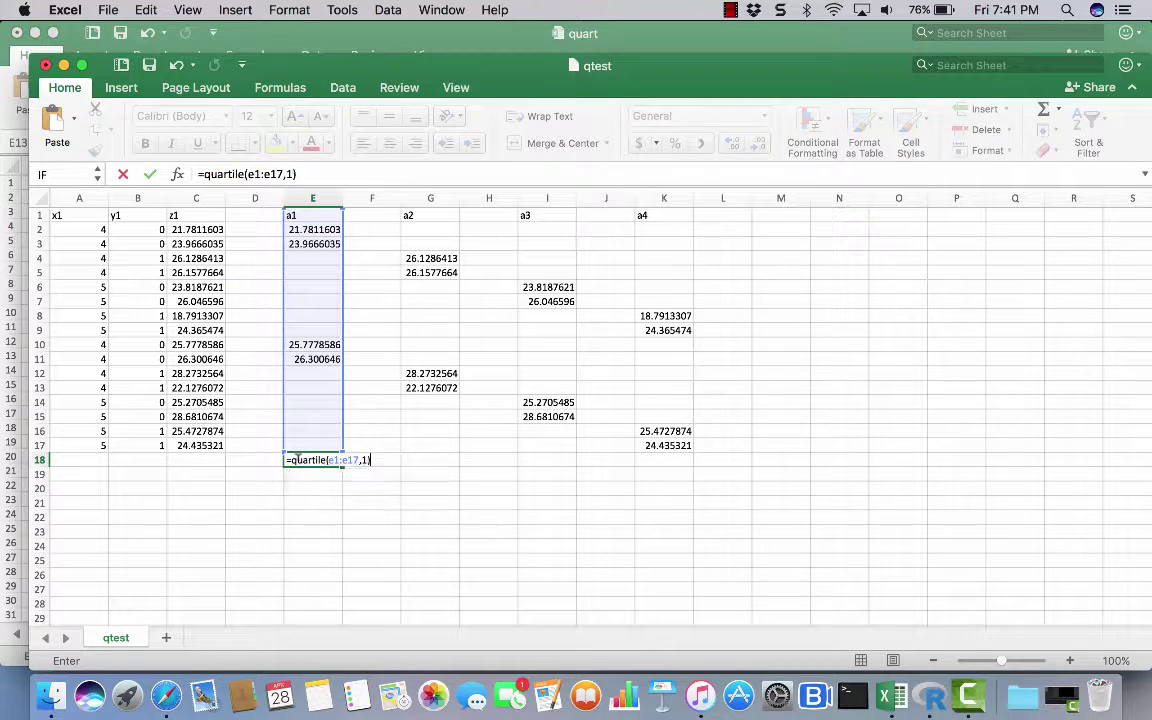
key(Return)
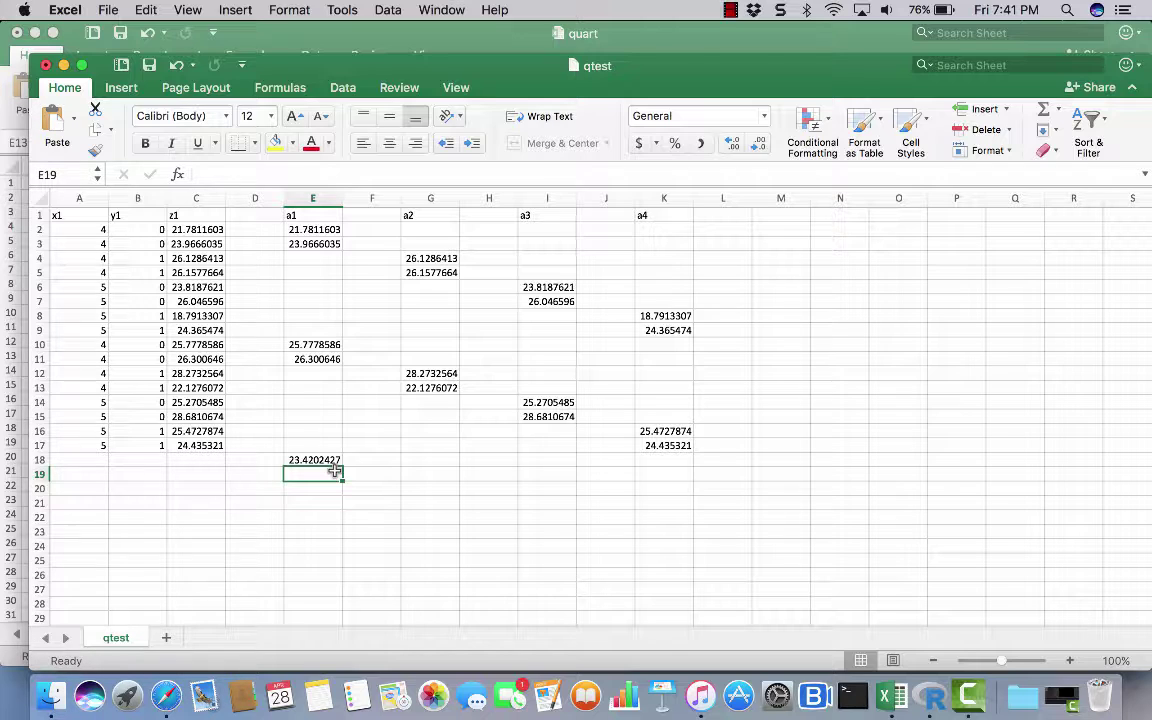
Step: Label the quartile rows by entering Q1 in cell D18 and Q2 in cell D19
click(255, 458)
text(Q1)
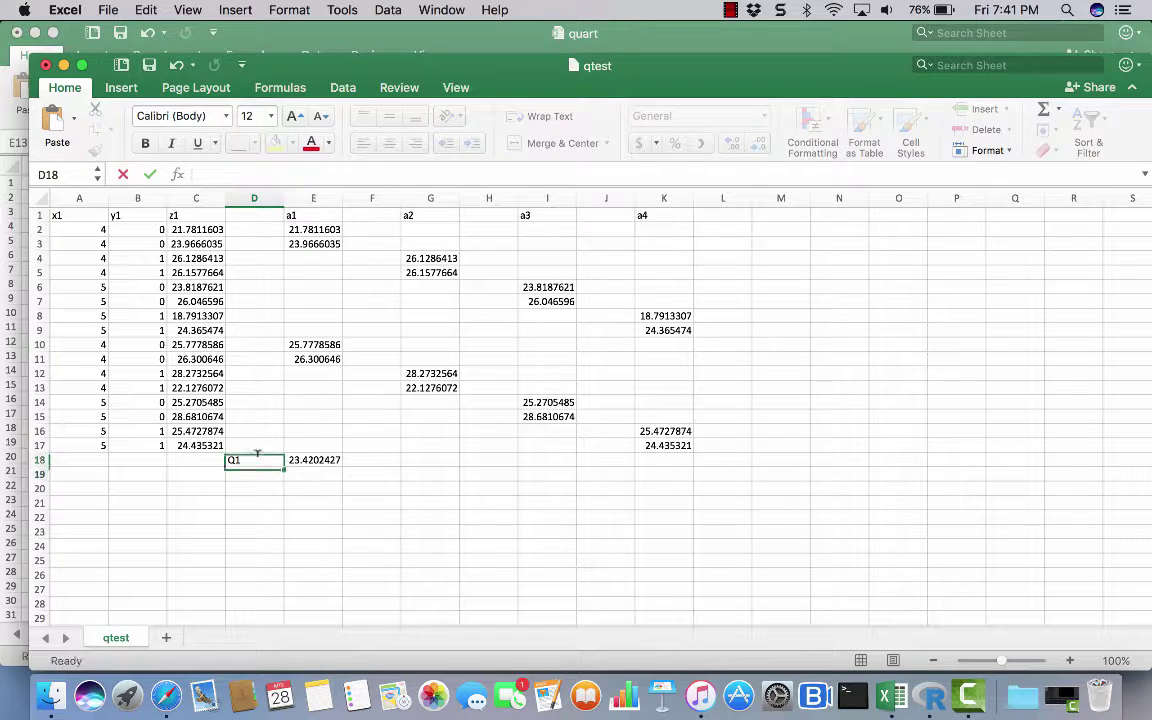
key(Return)
text(Q2)
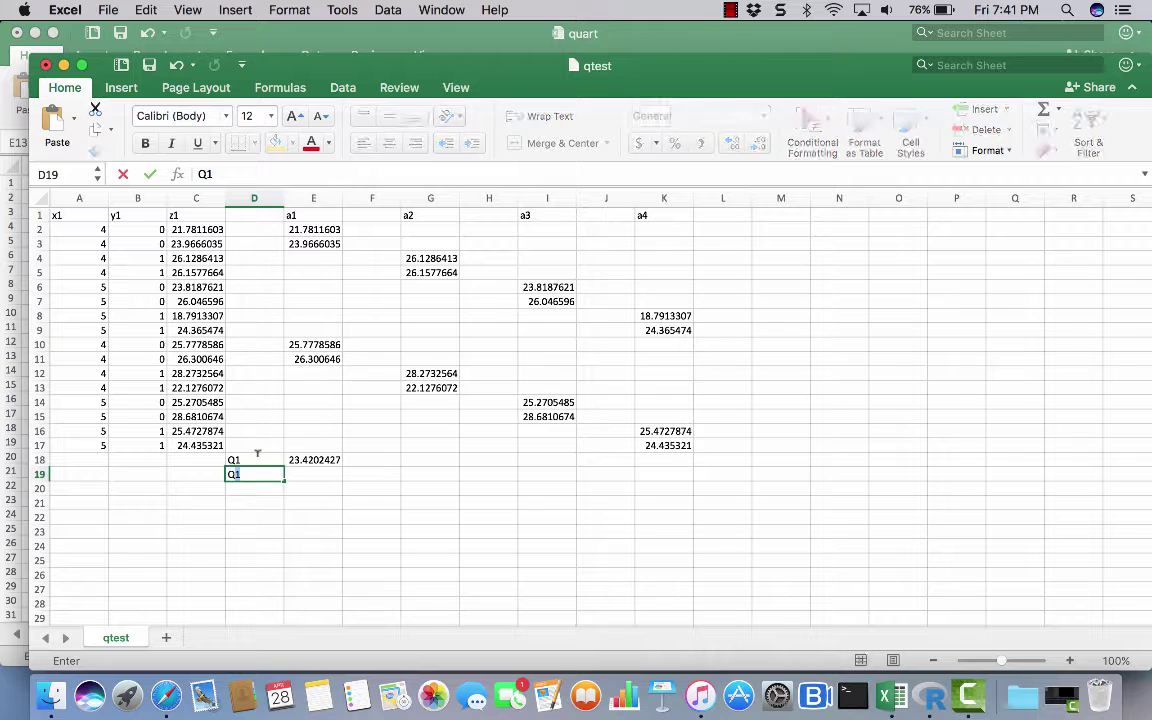
key(Tab)
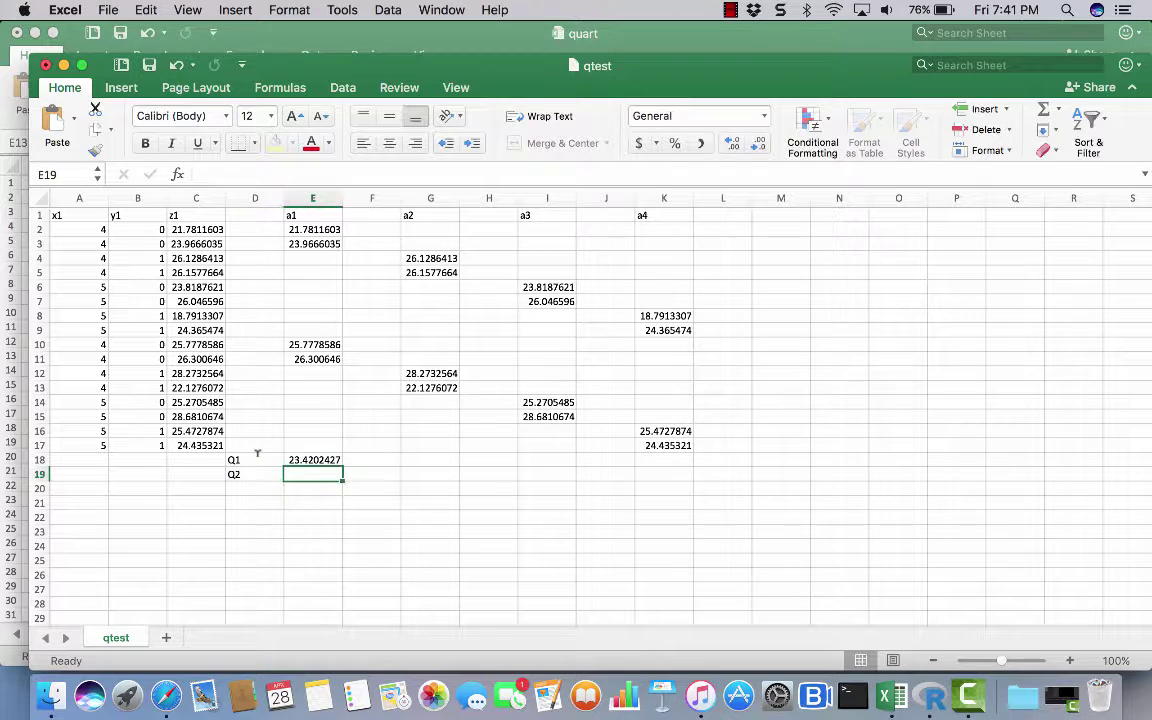
Step: Enter the second-quartile formula =quartile(e1:e17,2) in cell E19
text(=p)
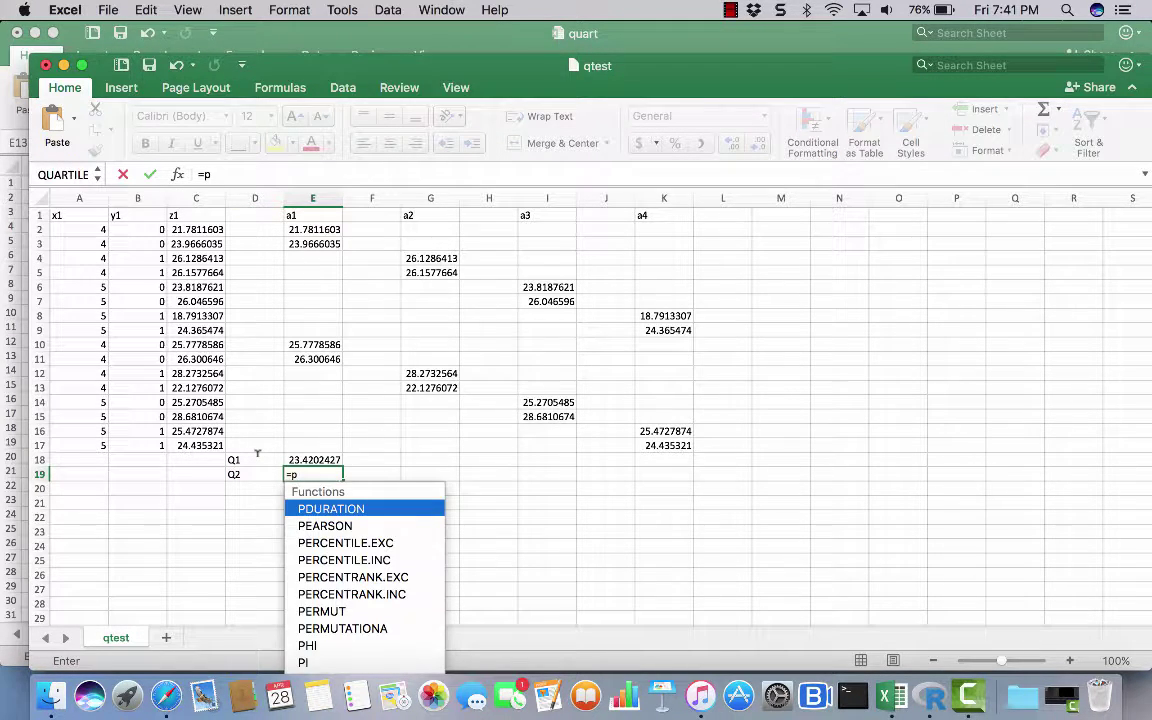
key(BackSpace)
text(q)
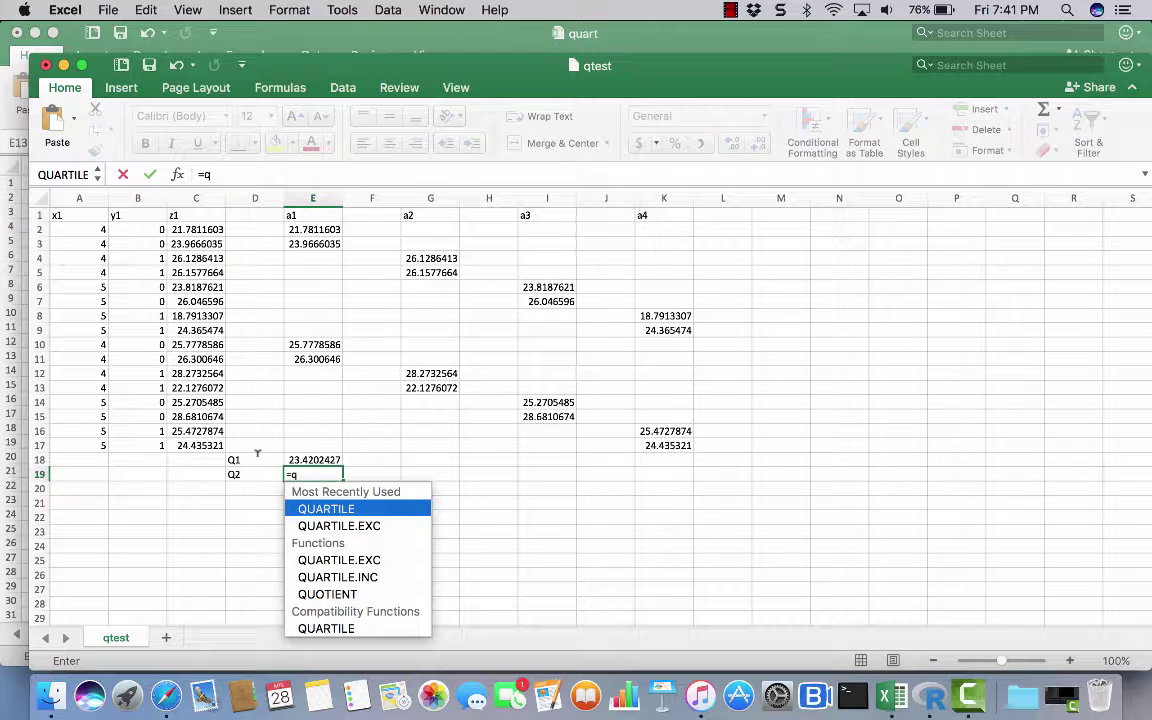
text(uarti)
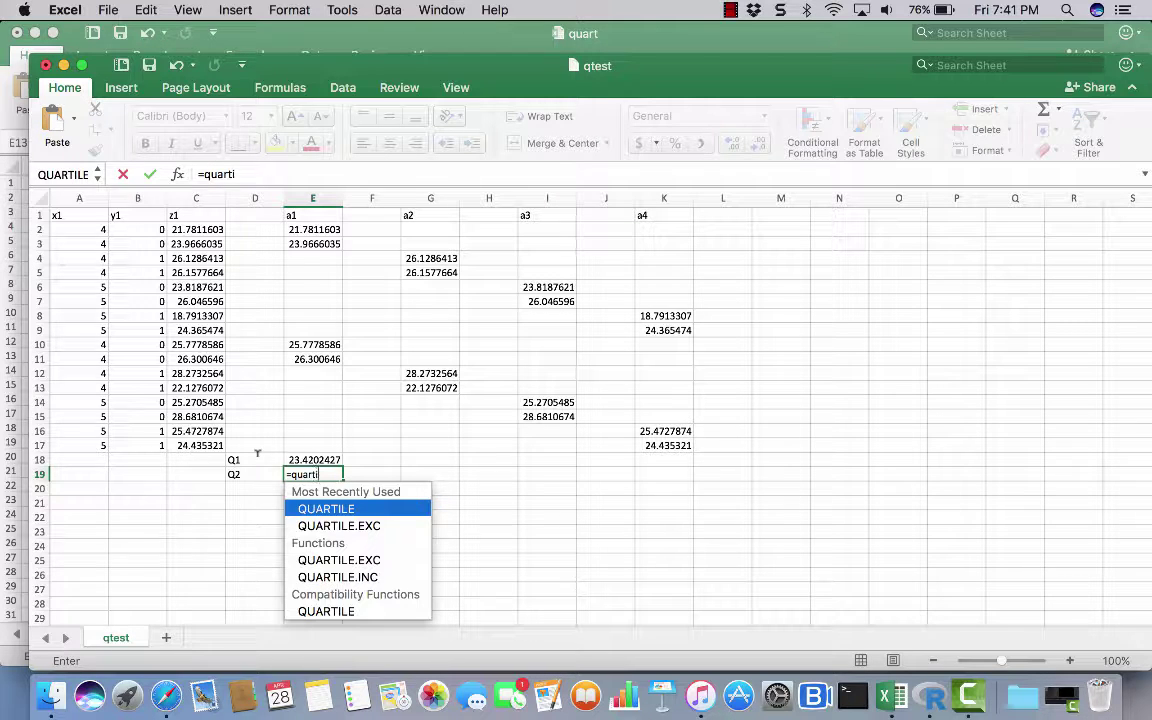
text(le()
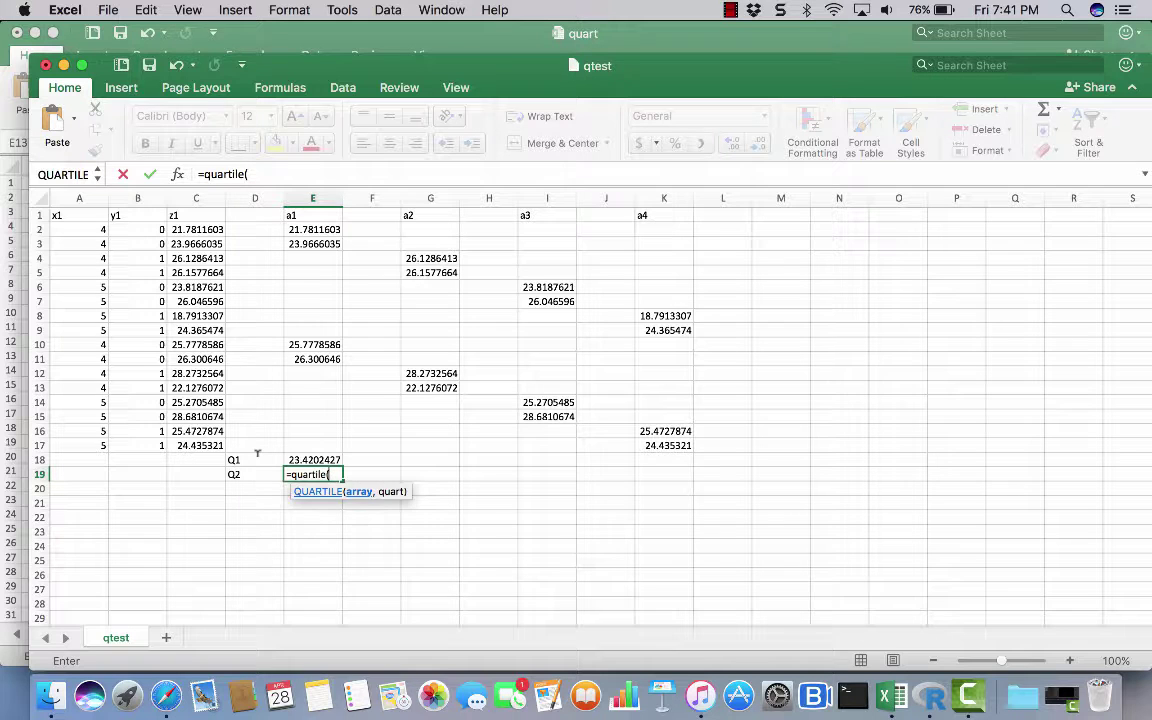
text(e1:e1)
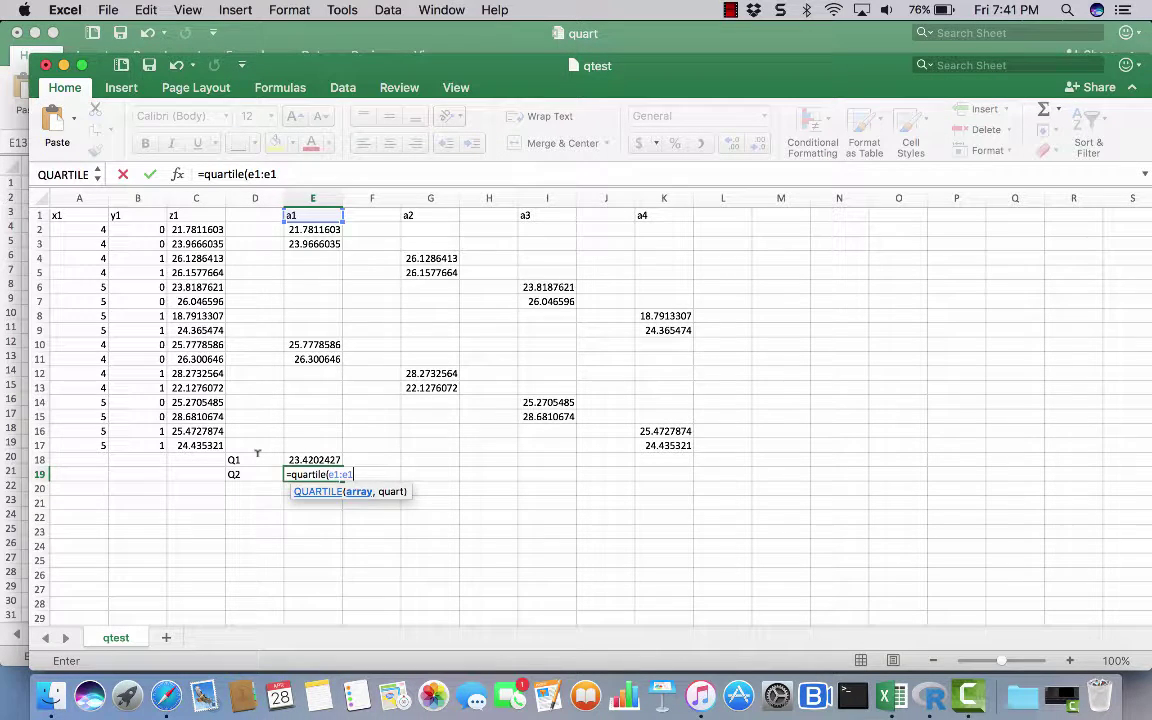
text(7,2))
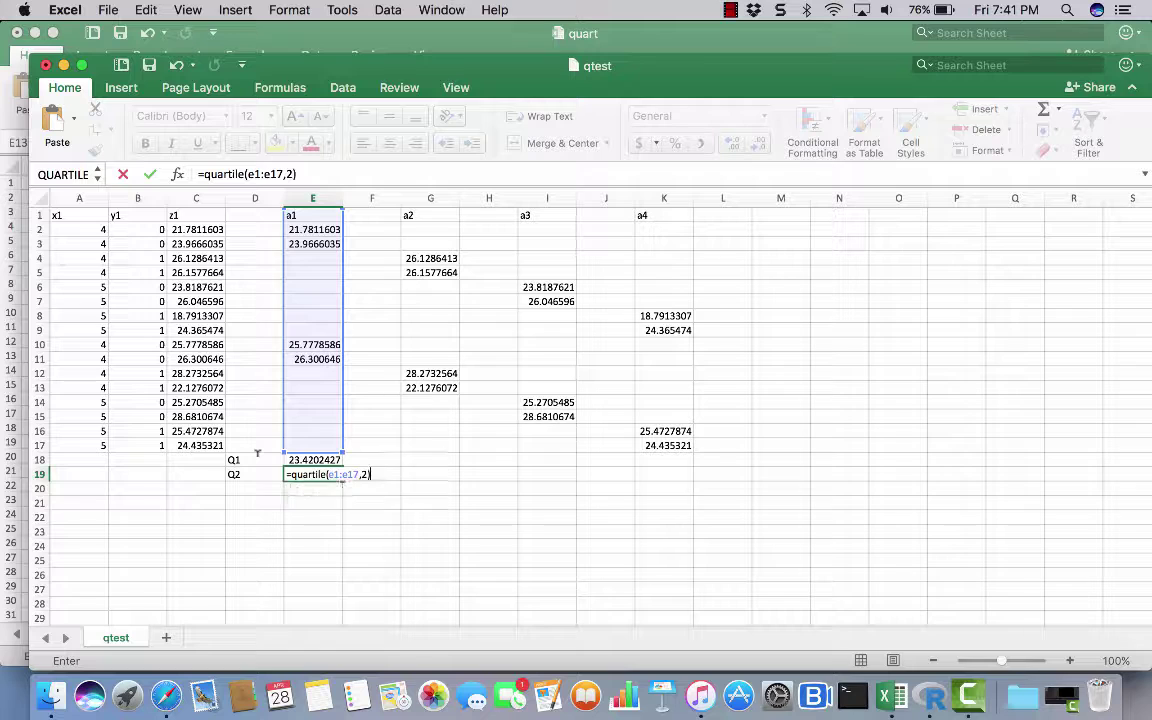
key(Return)
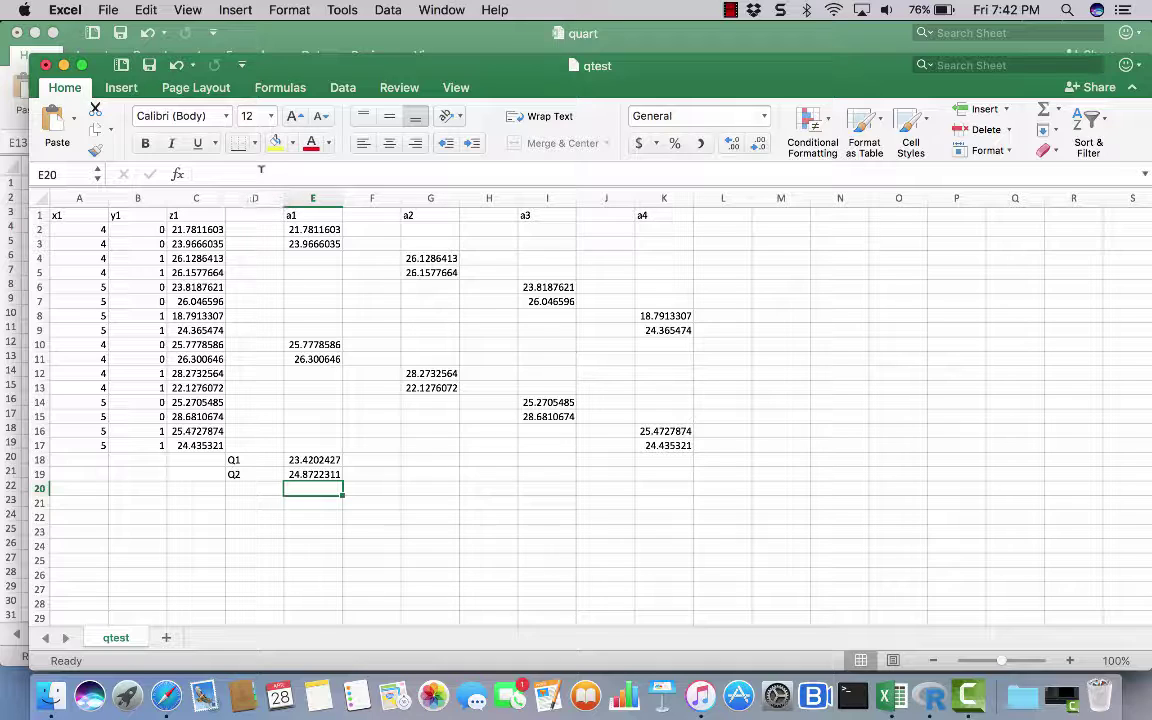
click(731, 10)
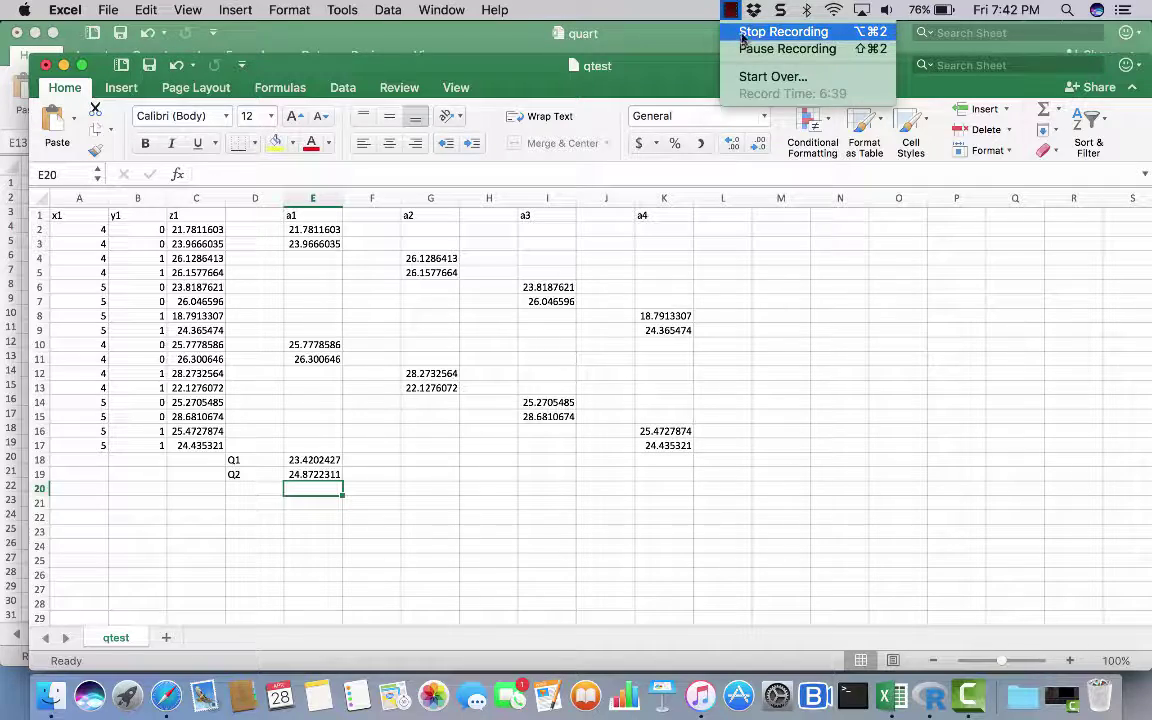